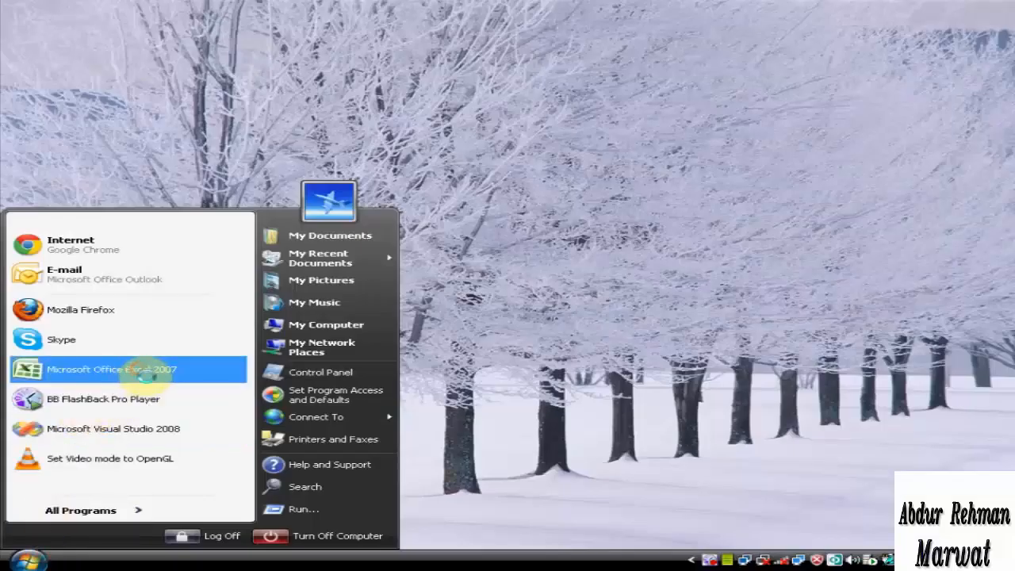
Launch Microsoft Office Excel 2007 and enter the heading "use of hyperlink" in cell A1
left_click(139, 371)
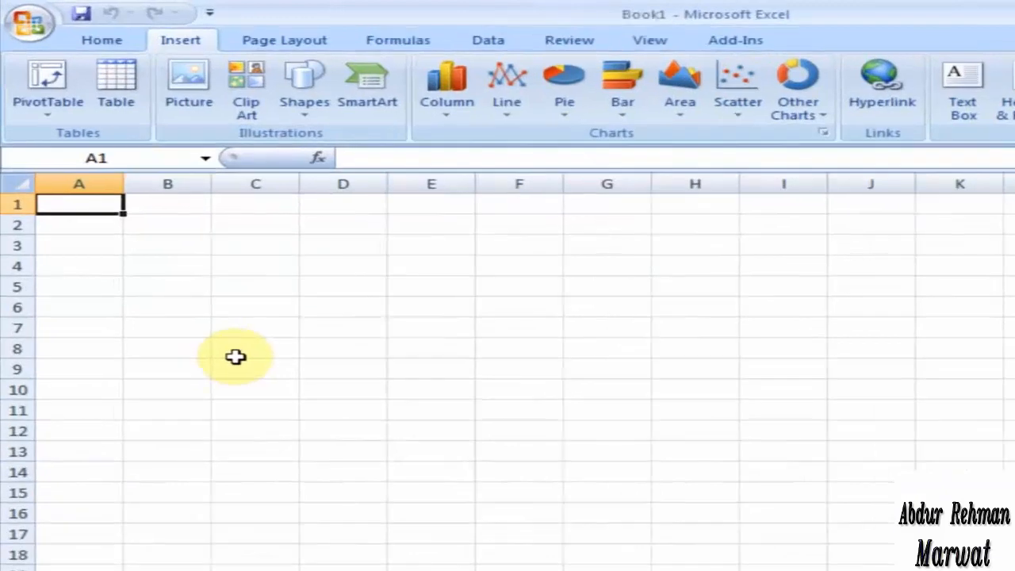
type("use of")
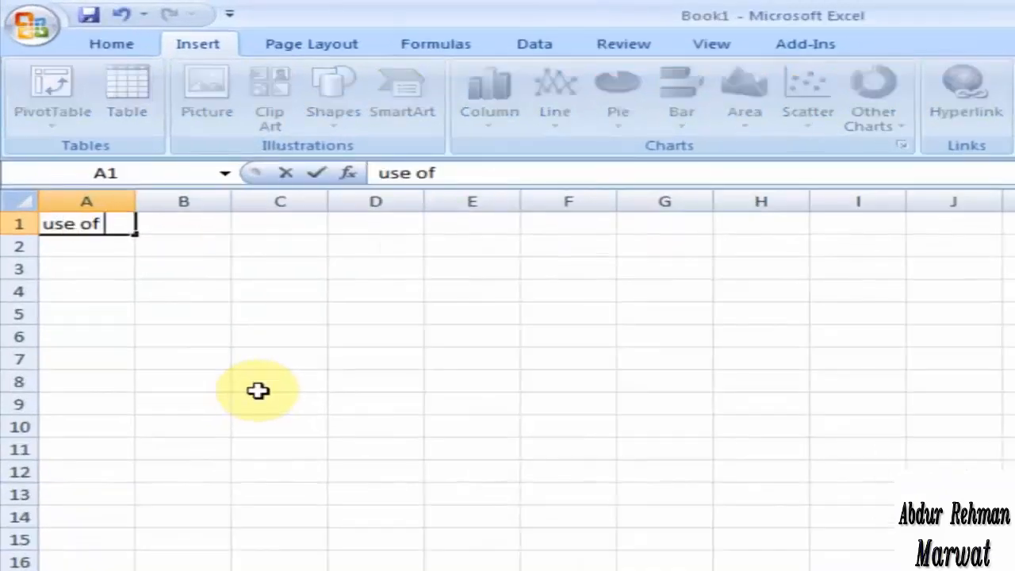
type(" hyper")
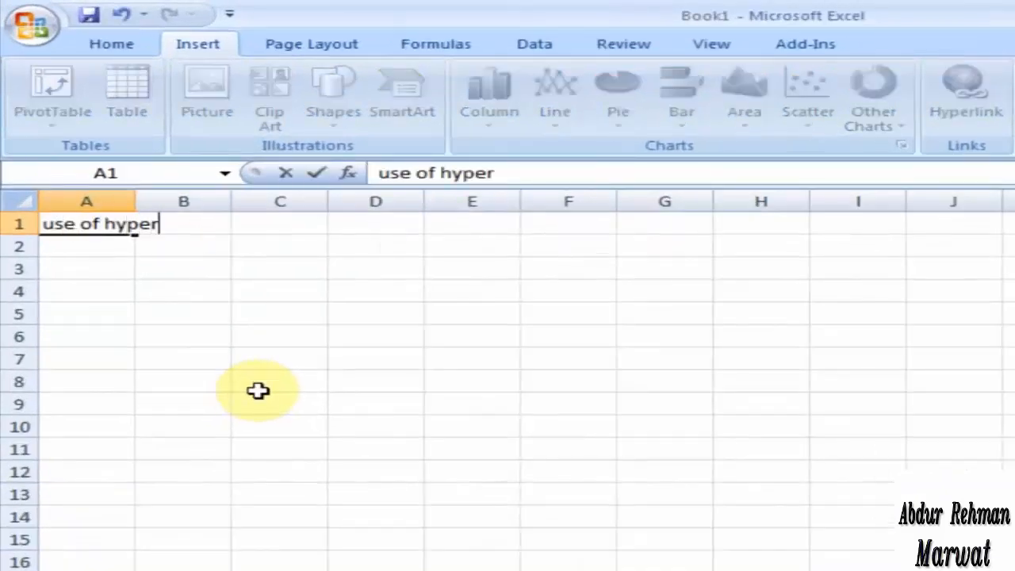
type("link")
key("Return")
Number cells A2 to A6 from 1 to 5 by filling a series down from A2
type("1")
key("Return")
left_click(130, 250)
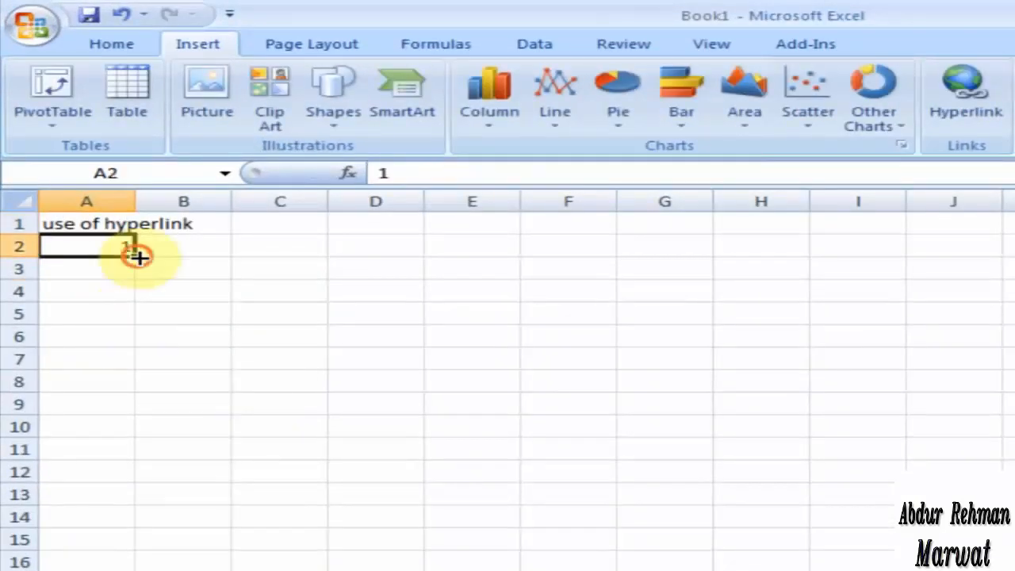
left_click_drag(135, 256, 148, 351)
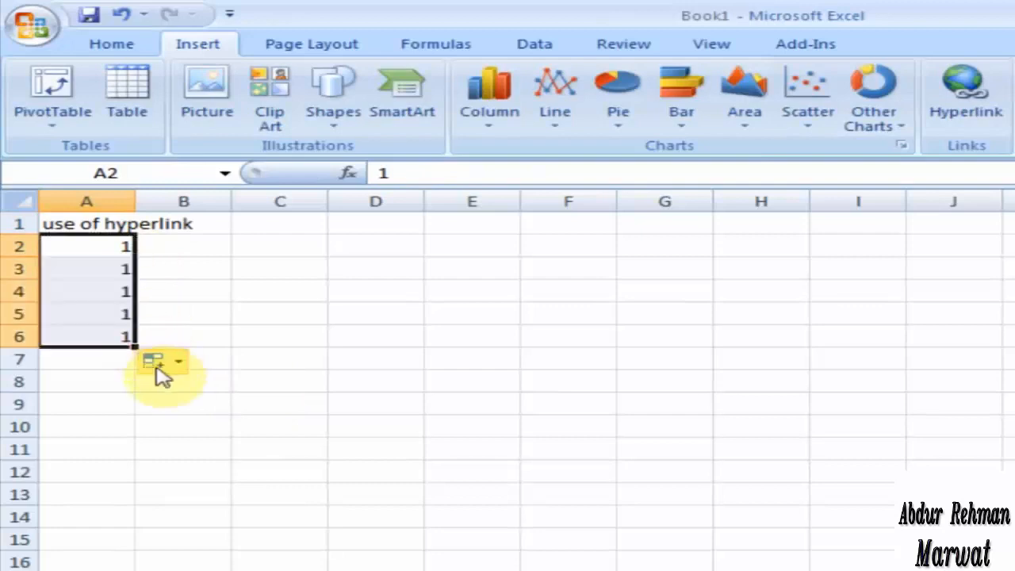
left_click(159, 362)
left_click(211, 416)
Enter the labels website, folder, file, picture and sheet in cells B2 to B6
left_click(200, 252)
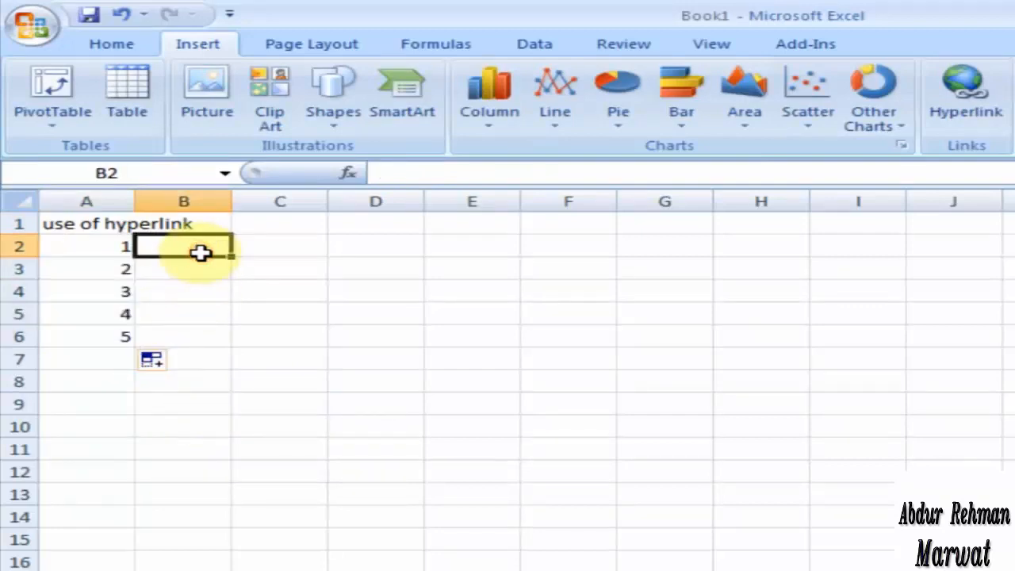
type("website")
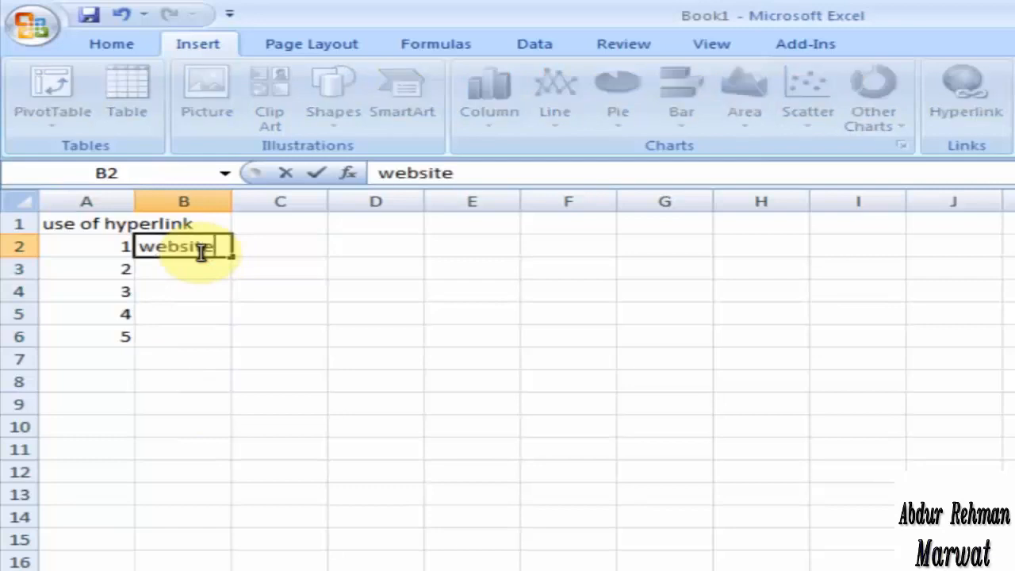
key("Return")
type("folder")
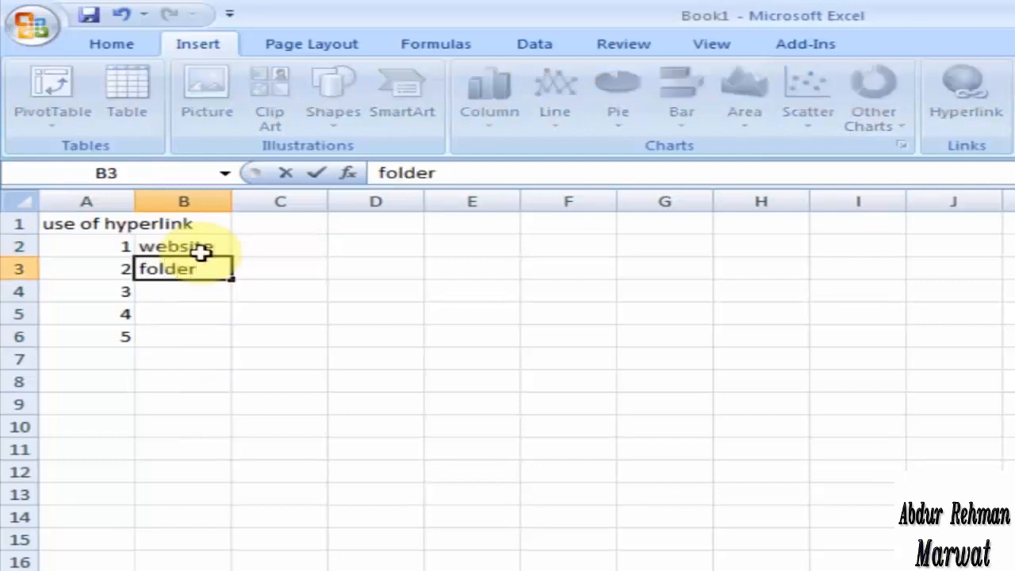
key("Return")
type("file")
key("Return")
type("p")
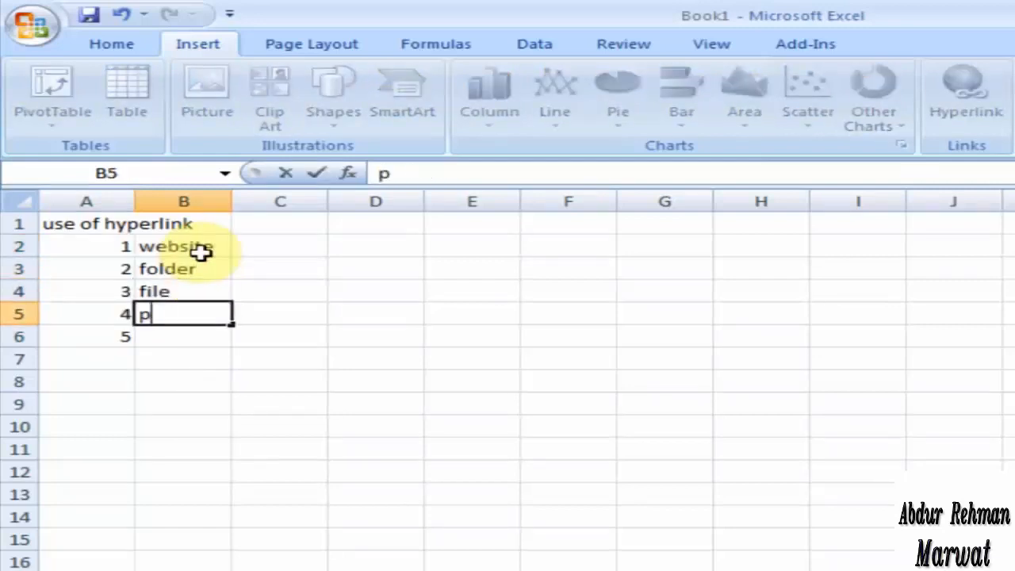
type("icture")
key("Return")
type("shee")
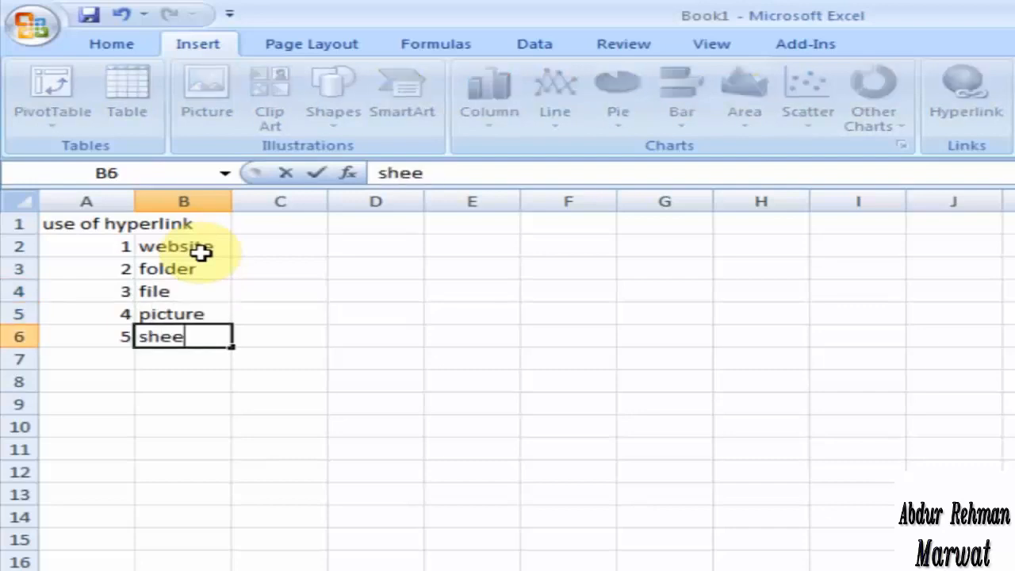
type("t")
left_click(268, 268)
left_click(272, 246)
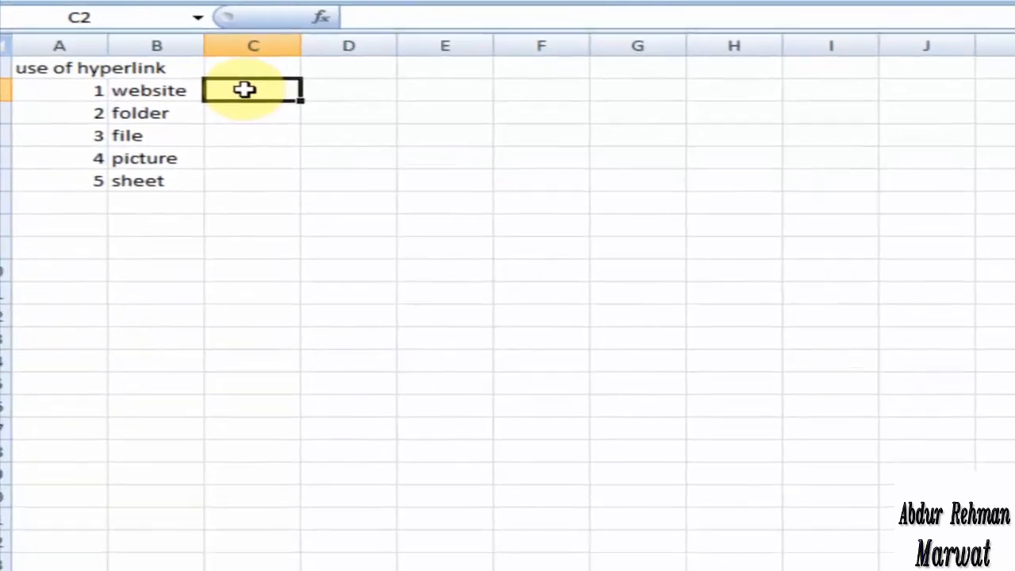
right_click(274, 250)
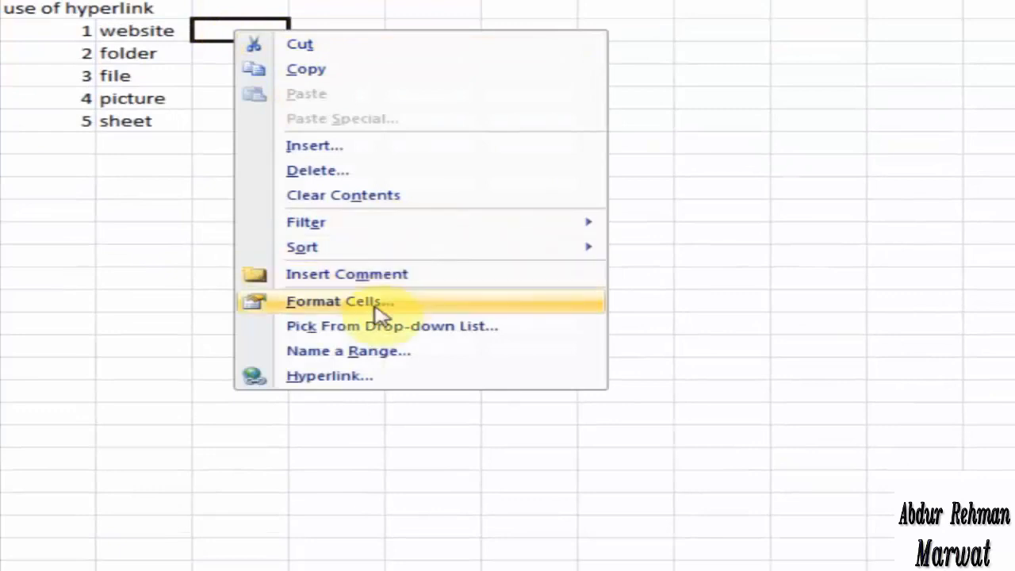
left_click(512, 378)
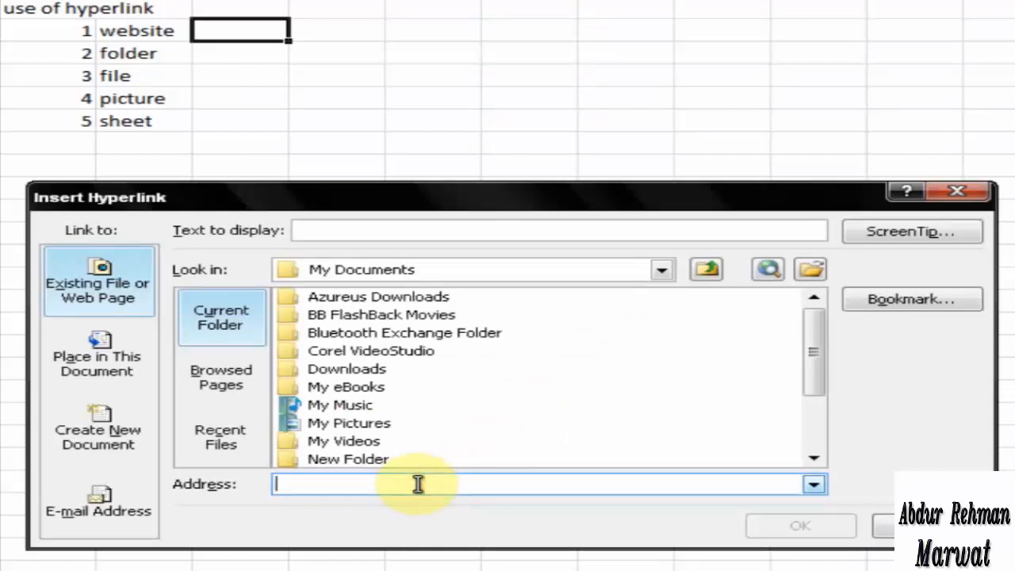
type("www.")
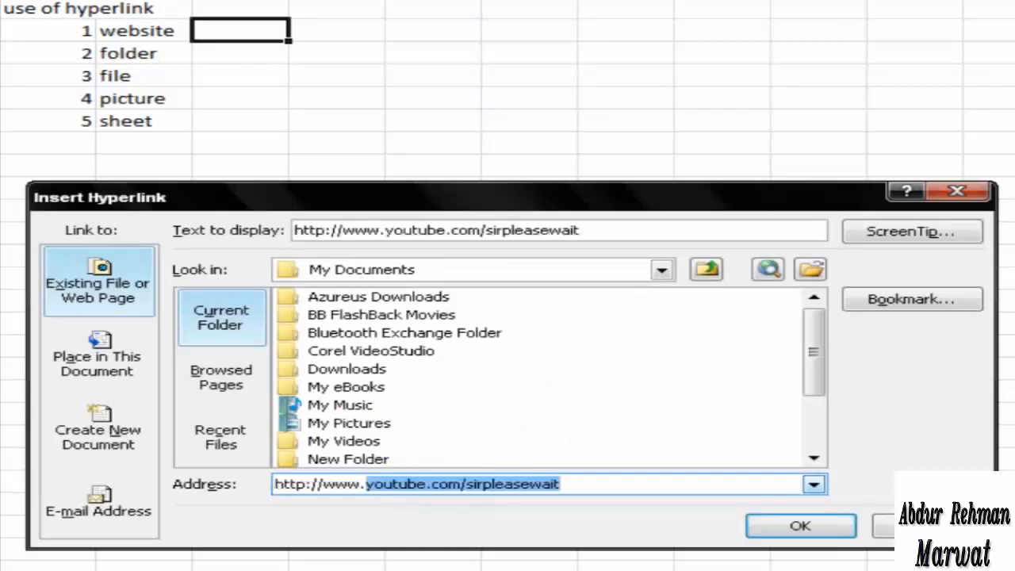
type("yahoo.com")
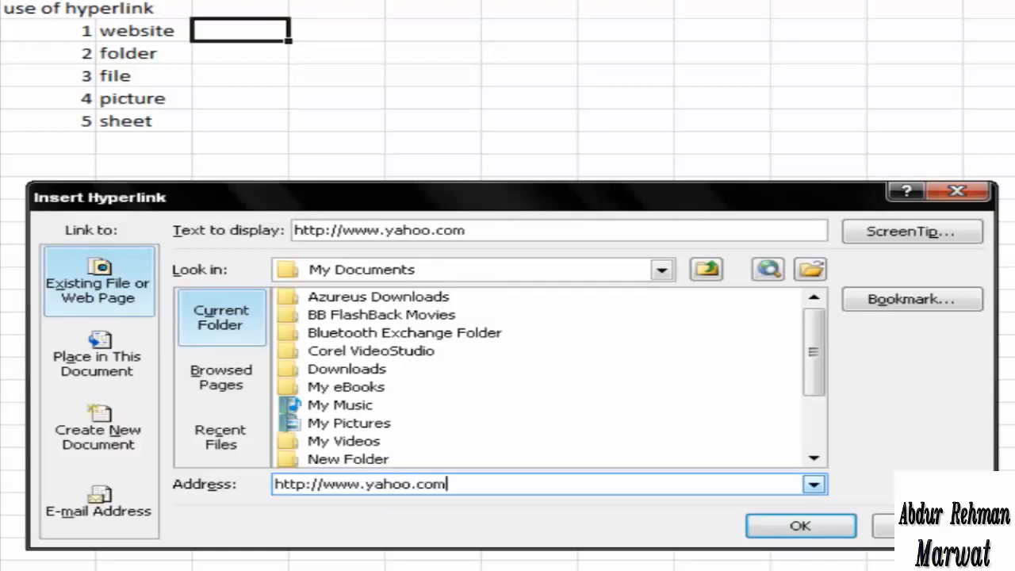
key("Return")
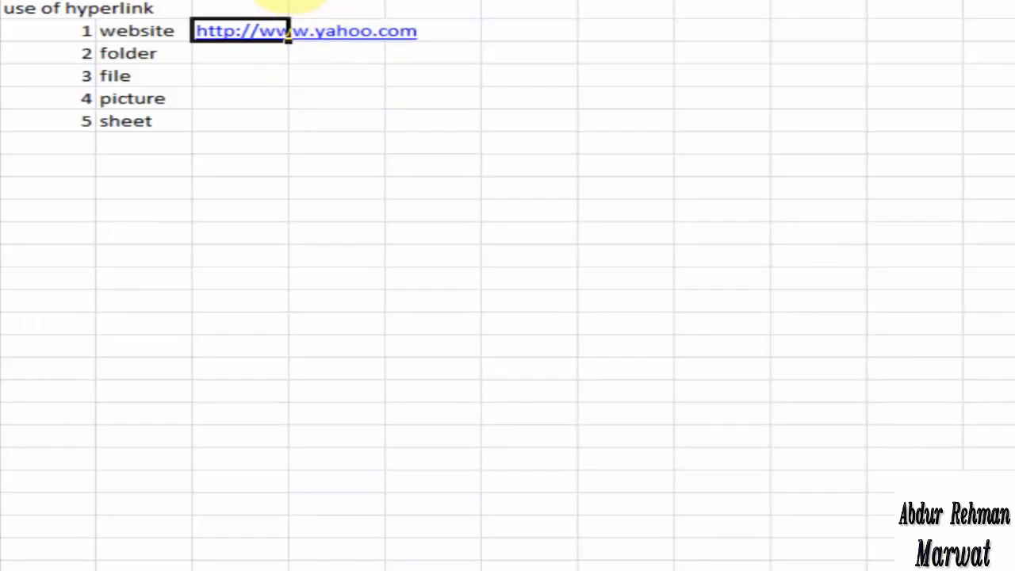
left_click_drag(290, 1, 425, 2)
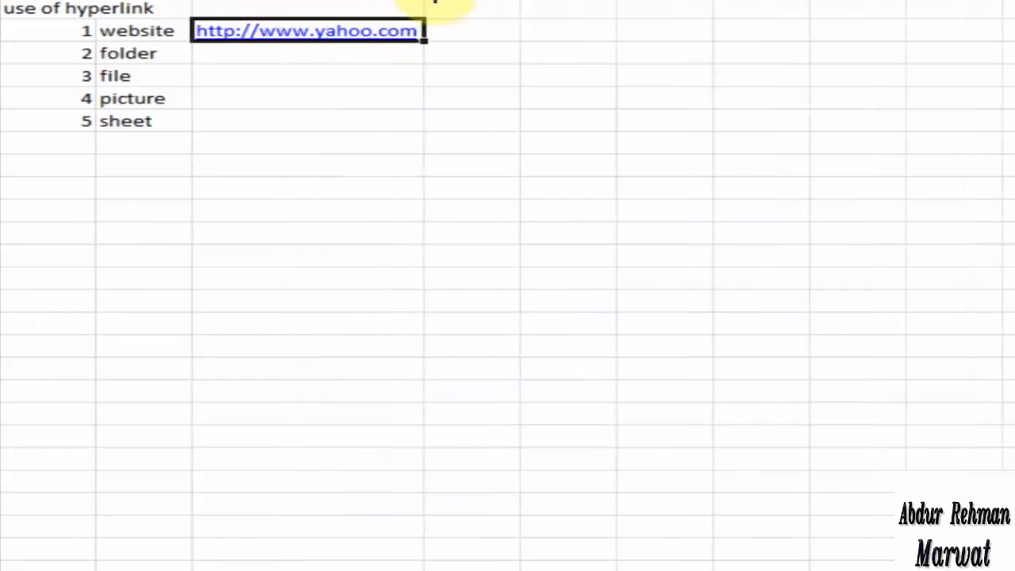
Enter "hotmail" in cell D2 and link that text to the Hotmail web address
left_click(479, 30)
type("hotmail")
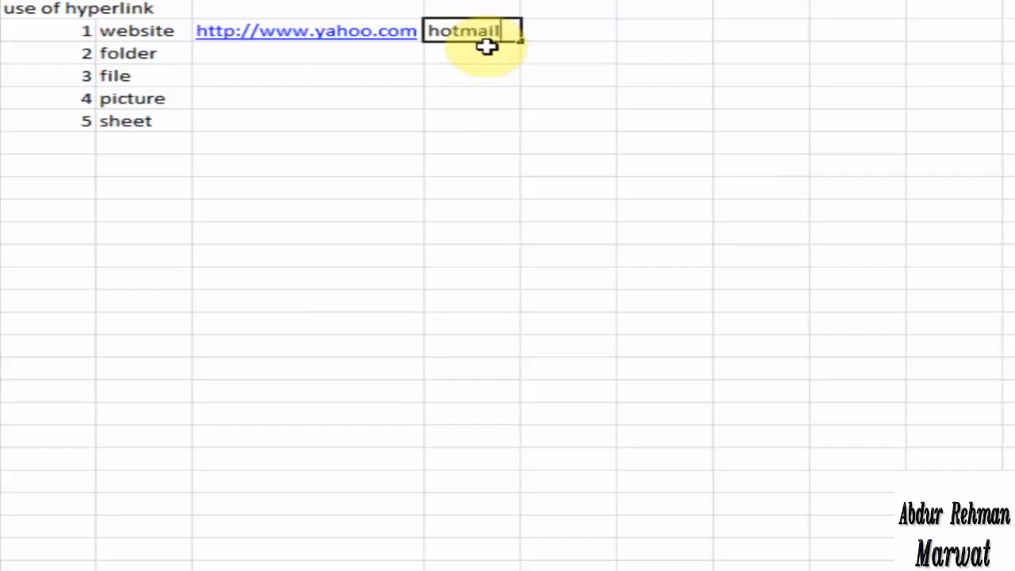
key("Return")
right_click(494, 32)
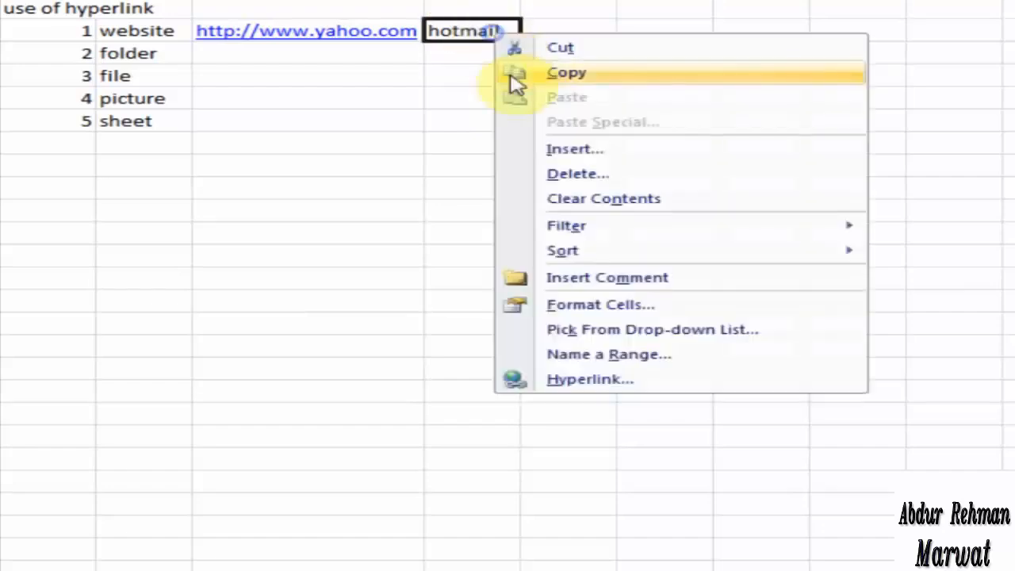
left_click(577, 382)
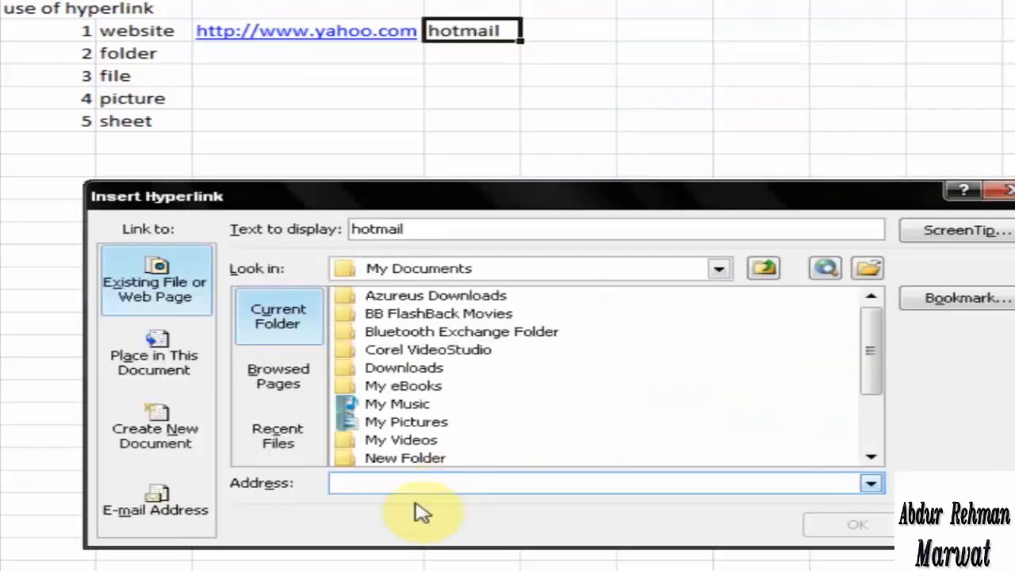
type("www")
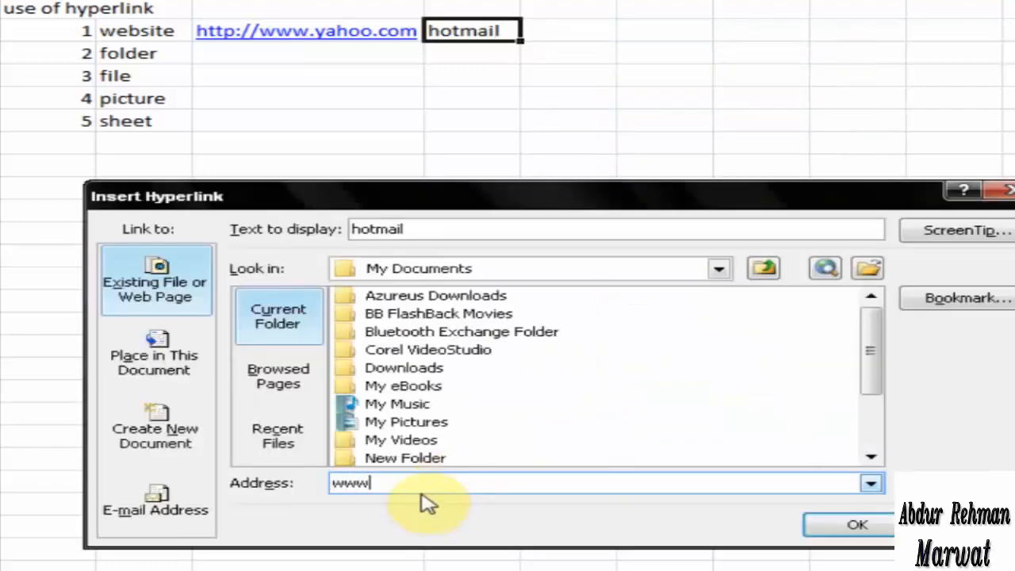
type(".hotmail.com")
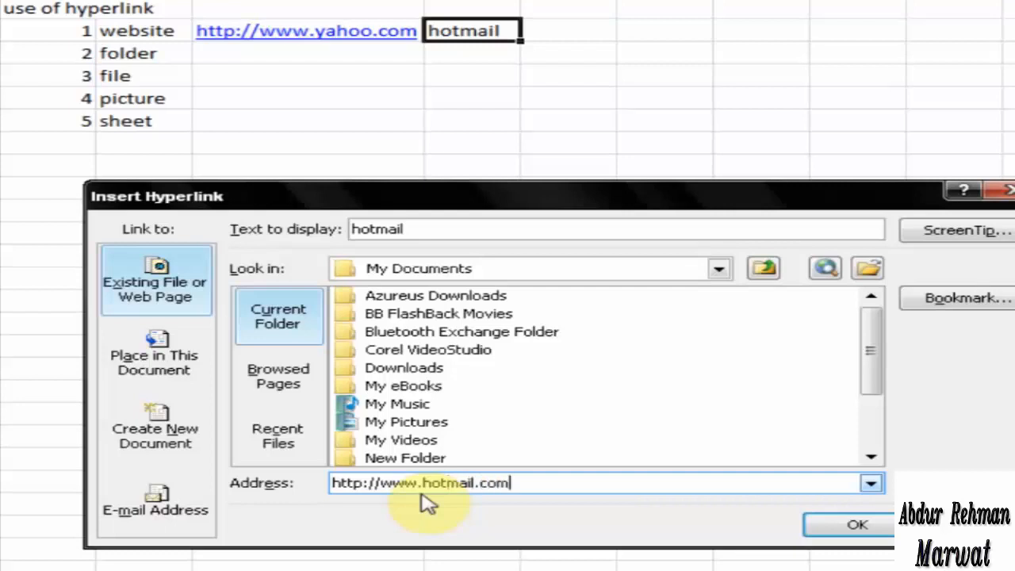
key("Return")
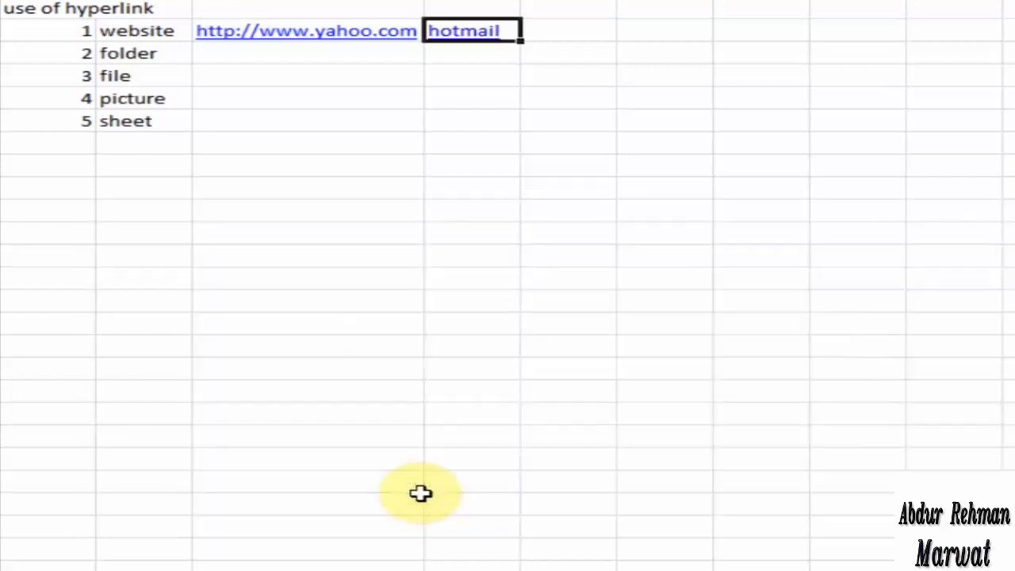
left_click(583, 31)
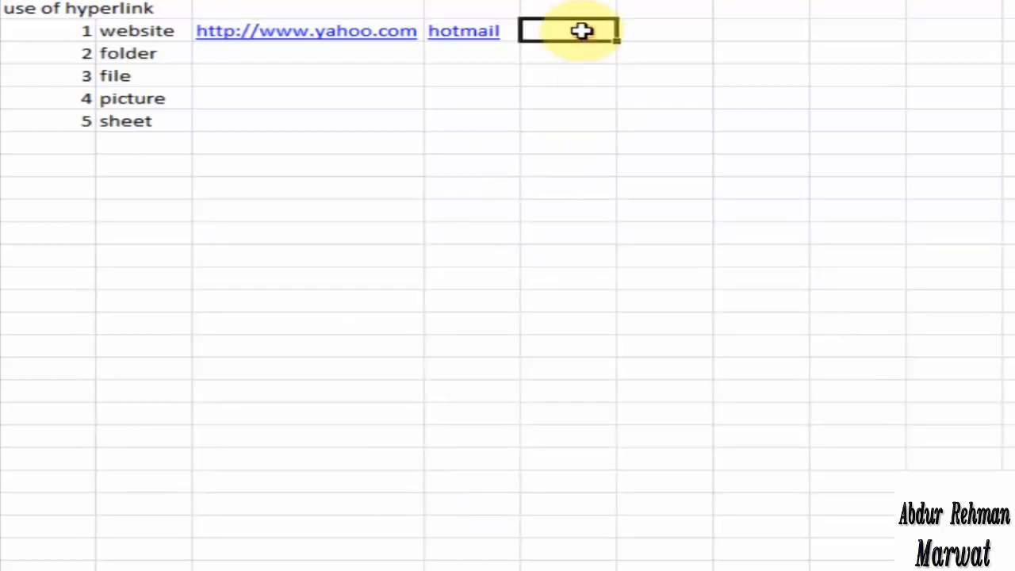
type("gmail")
key("Return")
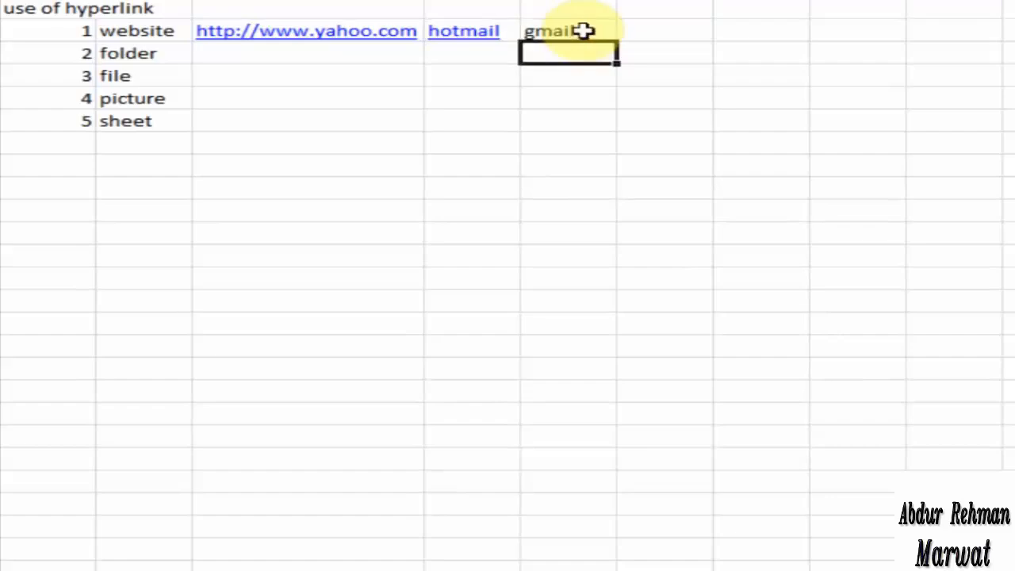
left_click(582, 31)
type("g")
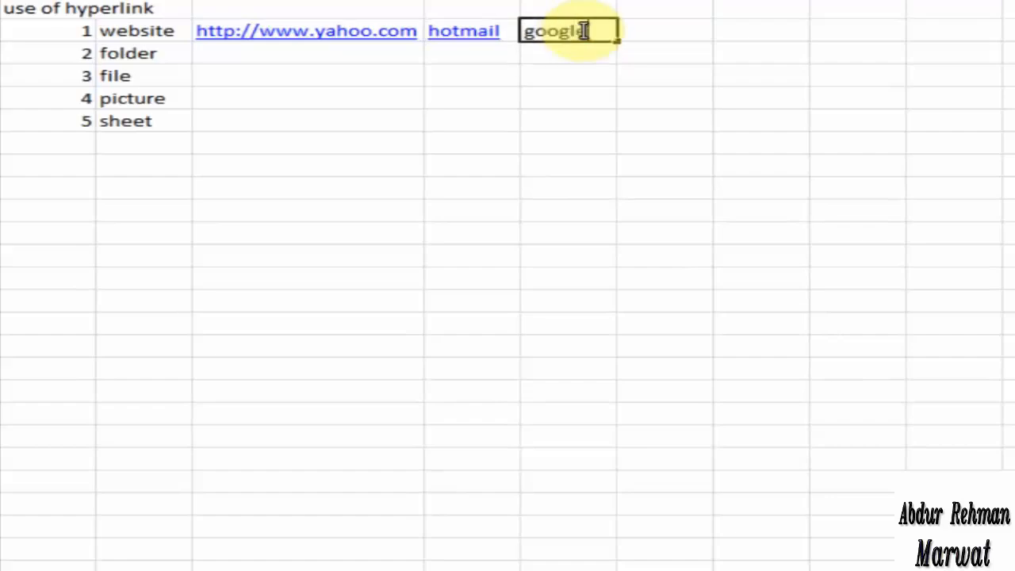
type("oogle")
key("Return")
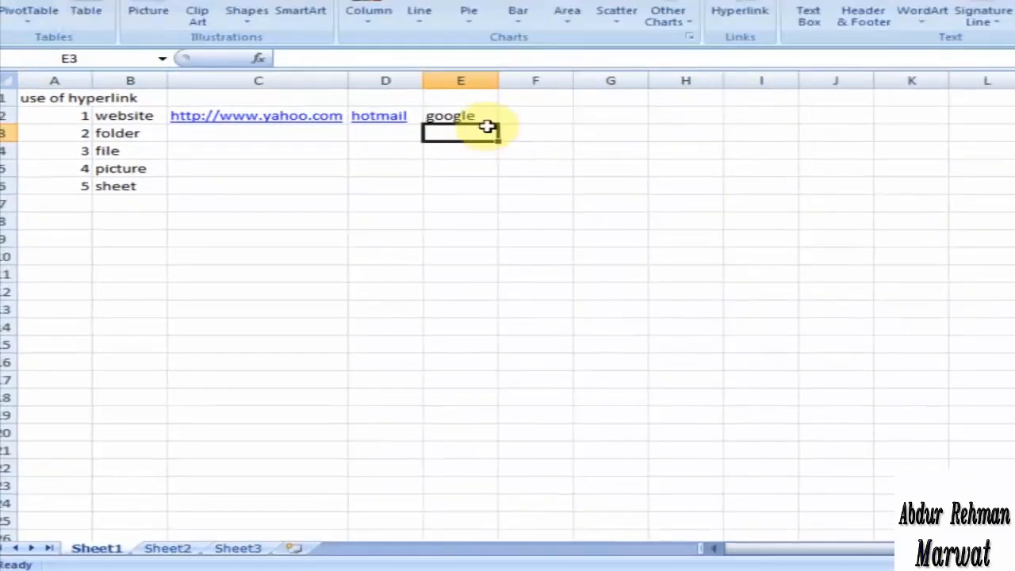
left_click(599, 31)
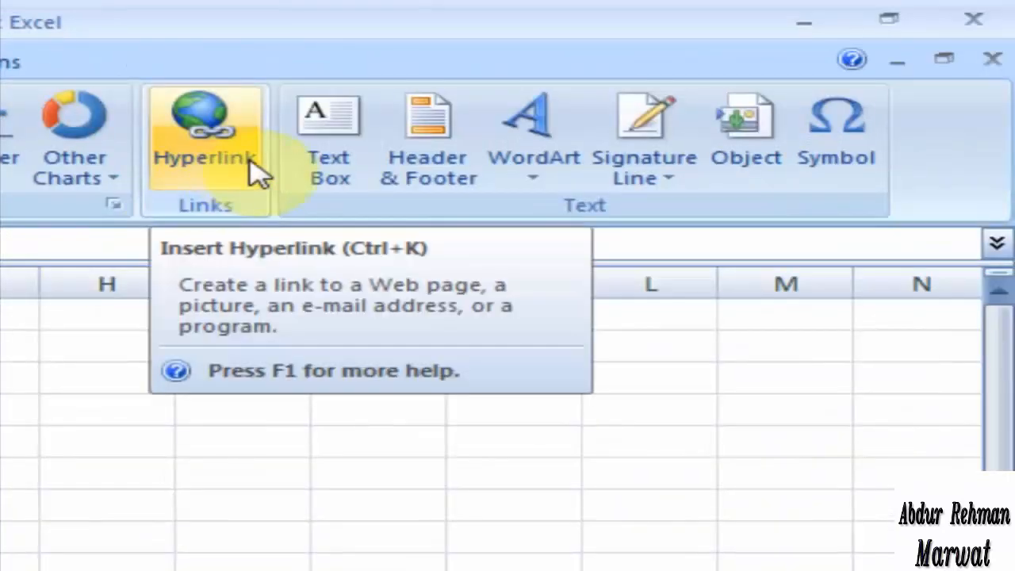
left_click(251, 159)
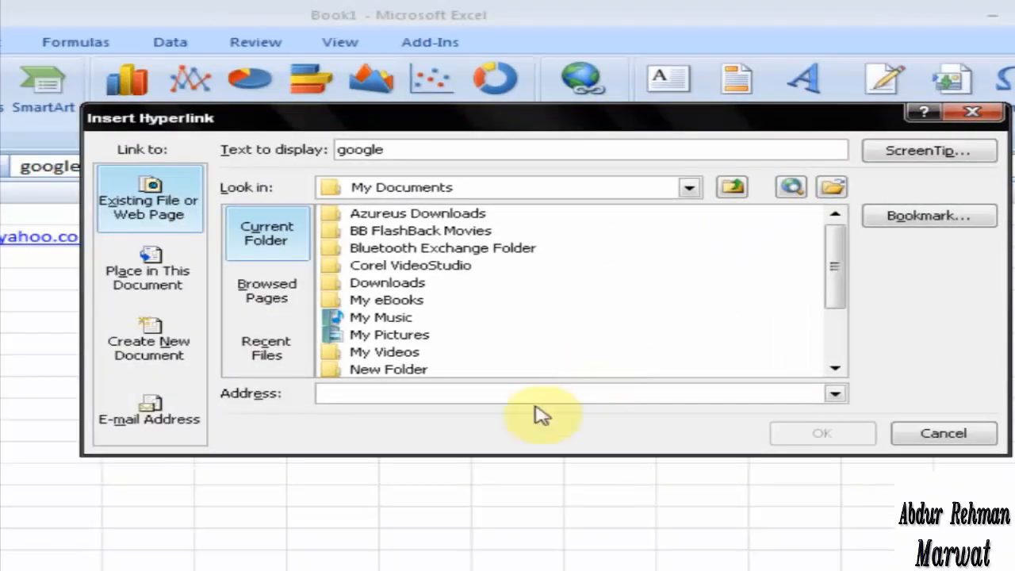
type("http://www.google.com")
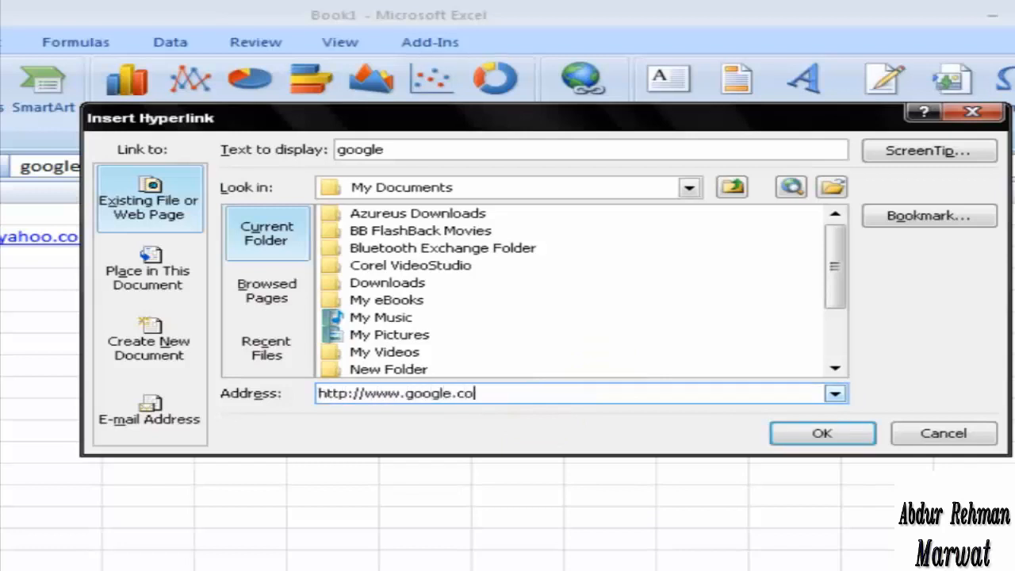
left_click(841, 437)
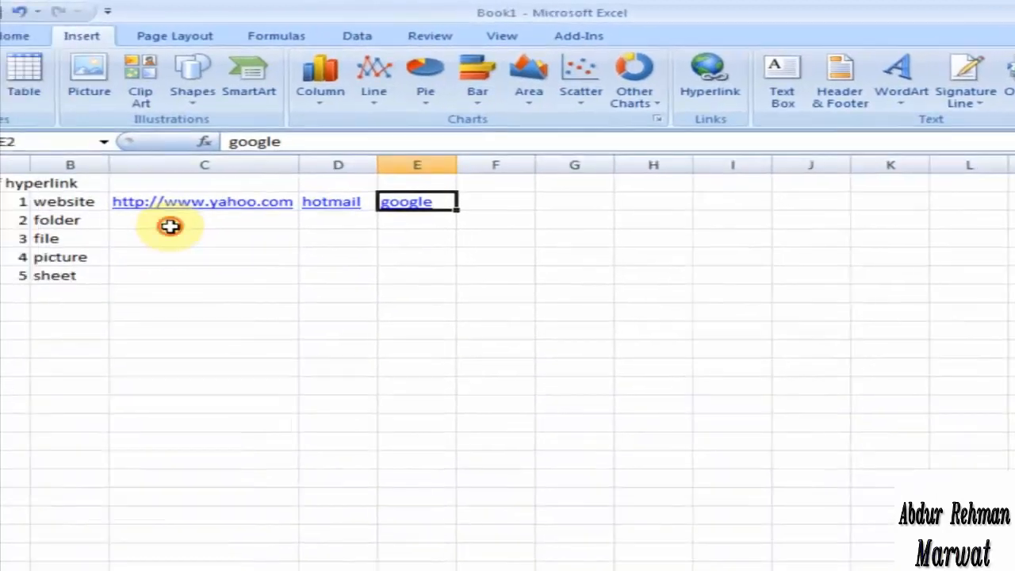
Insert a hyperlink to the My Pictures folder in cell C3, beside the folder label
left_click(179, 224)
left_click(729, 97)
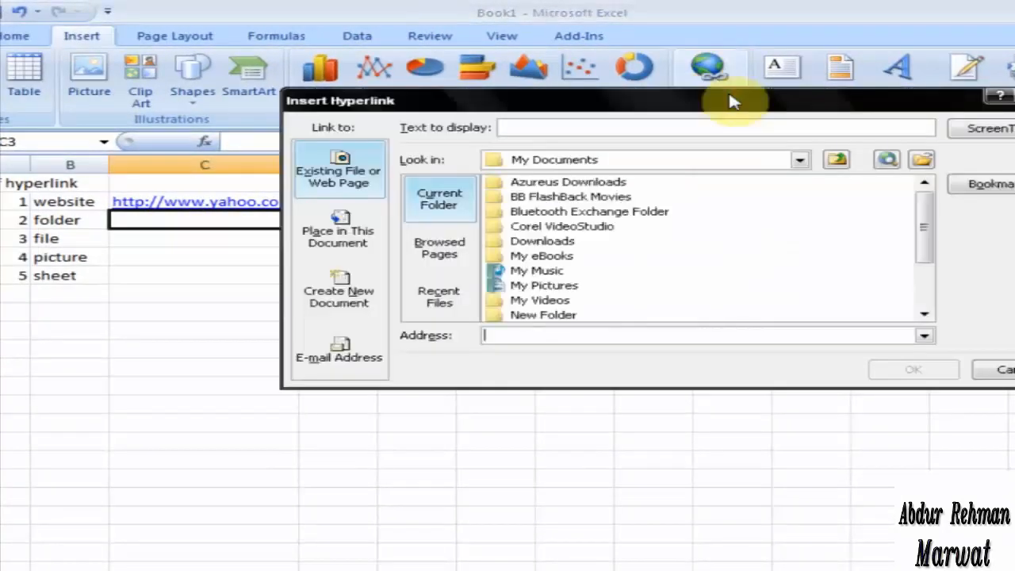
left_click(551, 288)
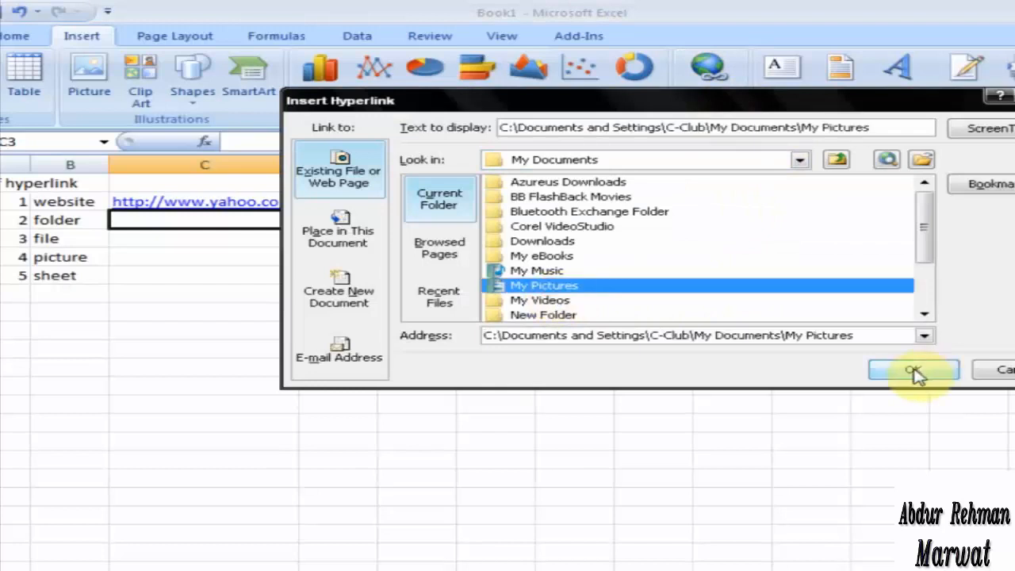
left_click(916, 375)
left_click(912, 369)
Insert a hyperlink to the SERY1.xlsx workbook from My Documents in cell C4, beside the file label
left_click(160, 236)
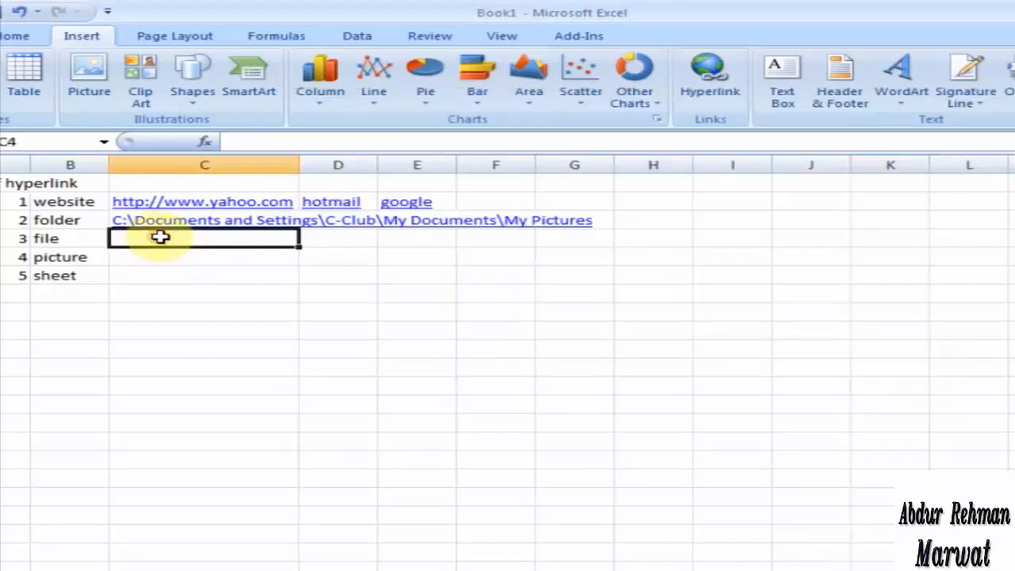
left_click(705, 101)
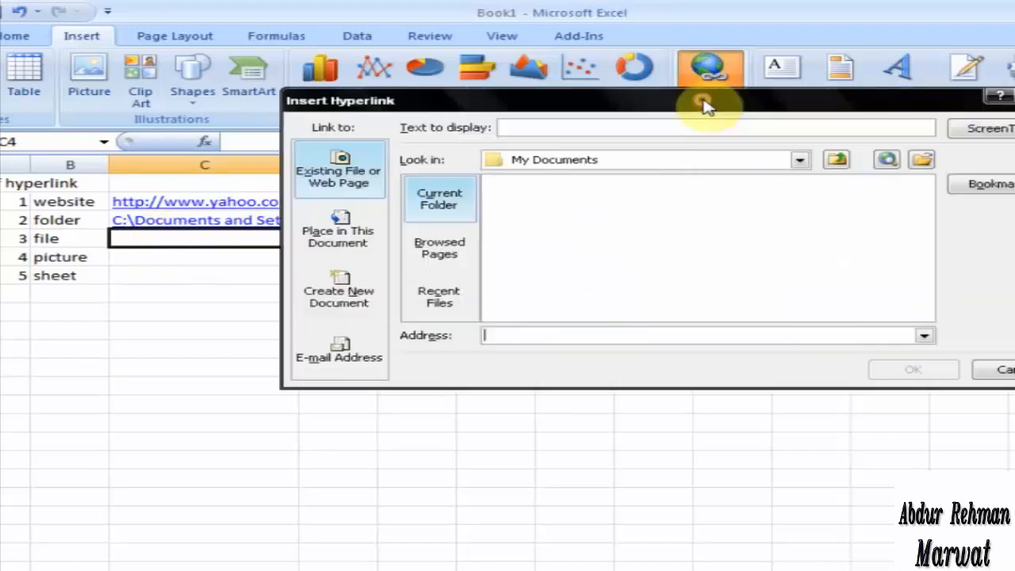
left_click(539, 301)
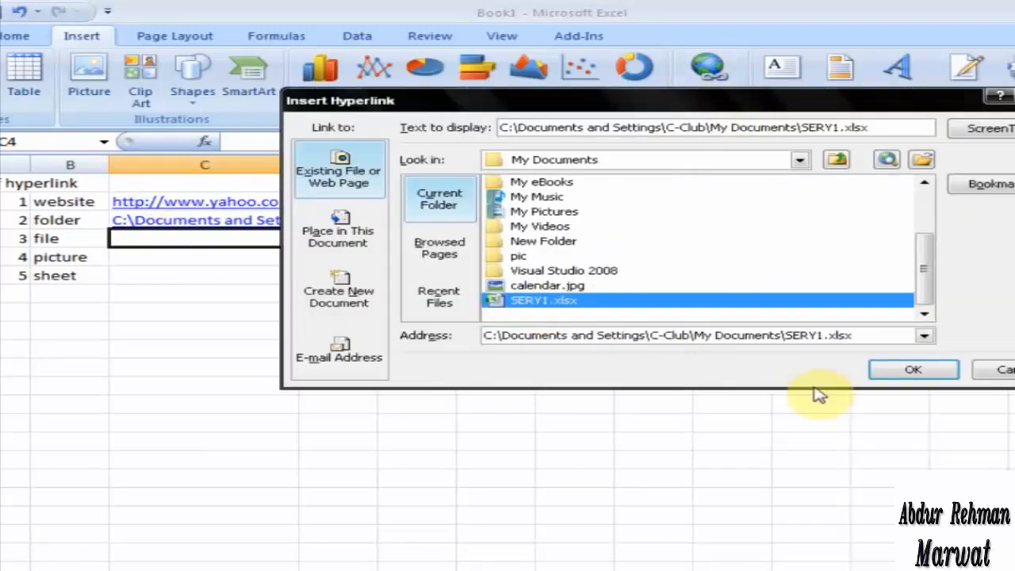
left_click(881, 378)
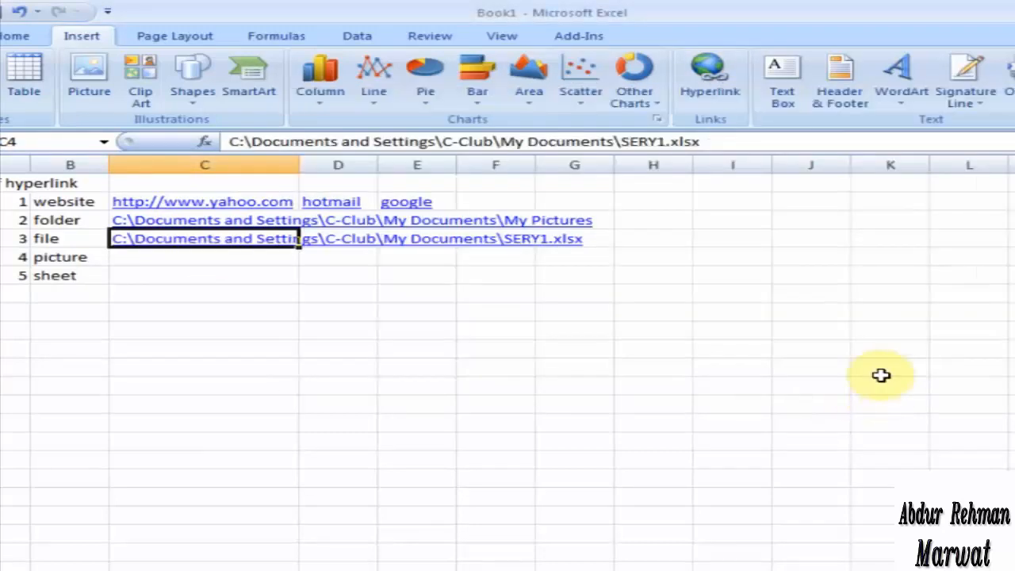
Insert a hyperlink in cell C5 to Winter.jpg from the Sample Pictures folder inside My Pictures
left_click(169, 258)
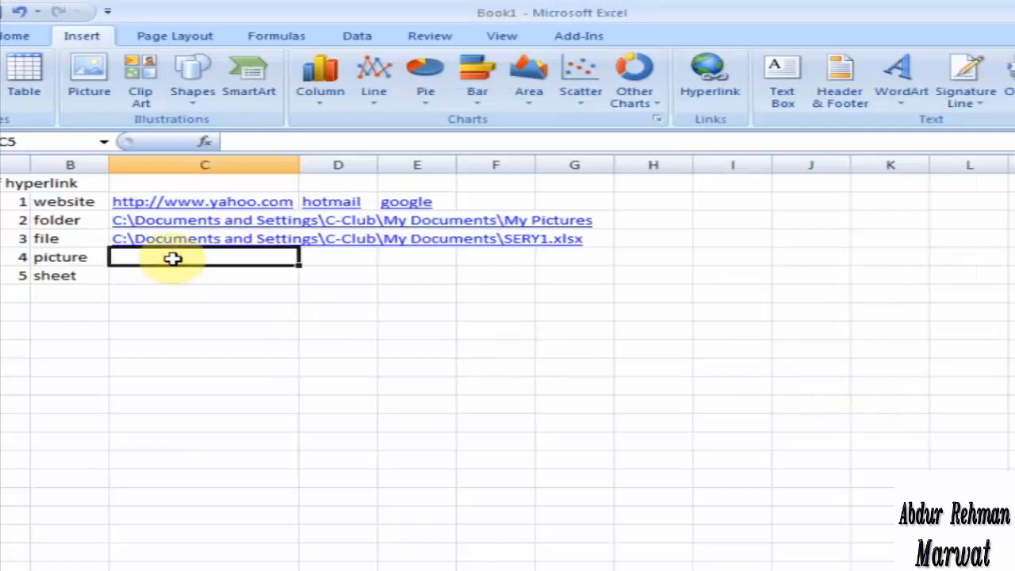
right_click(173, 258)
left_click(310, 544)
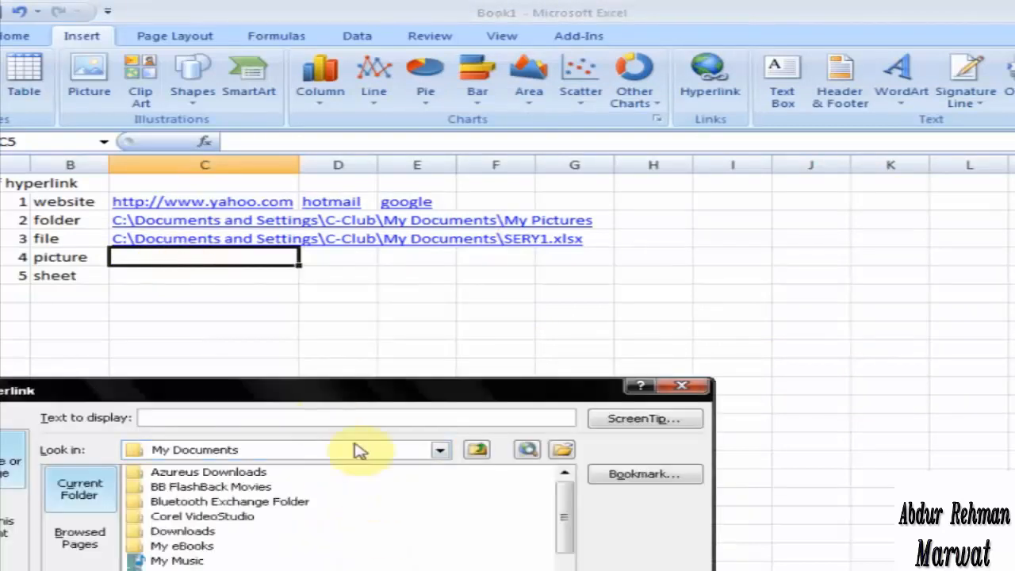
left_click_drag(347, 396, 550, 288)
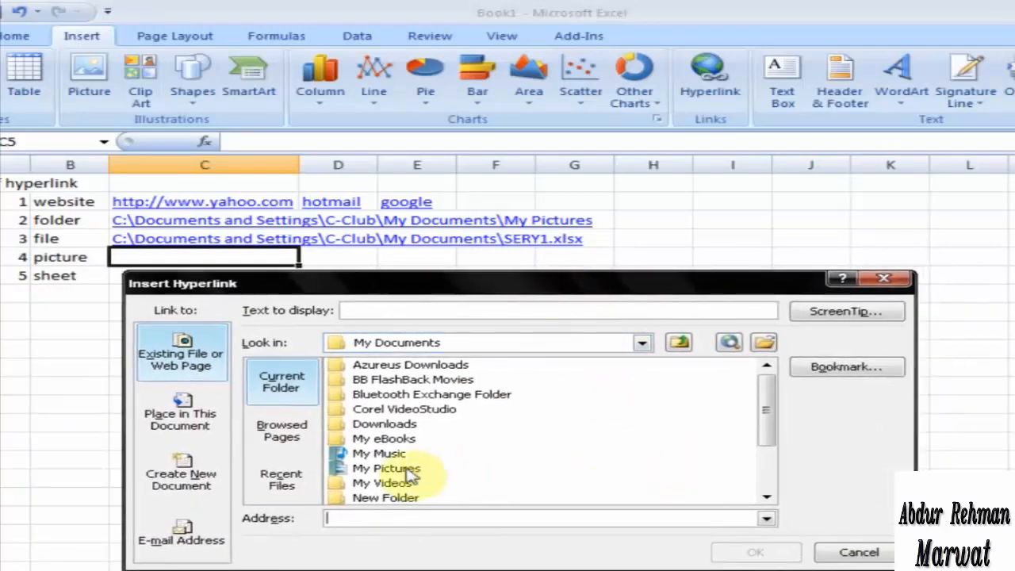
double_click(408, 472)
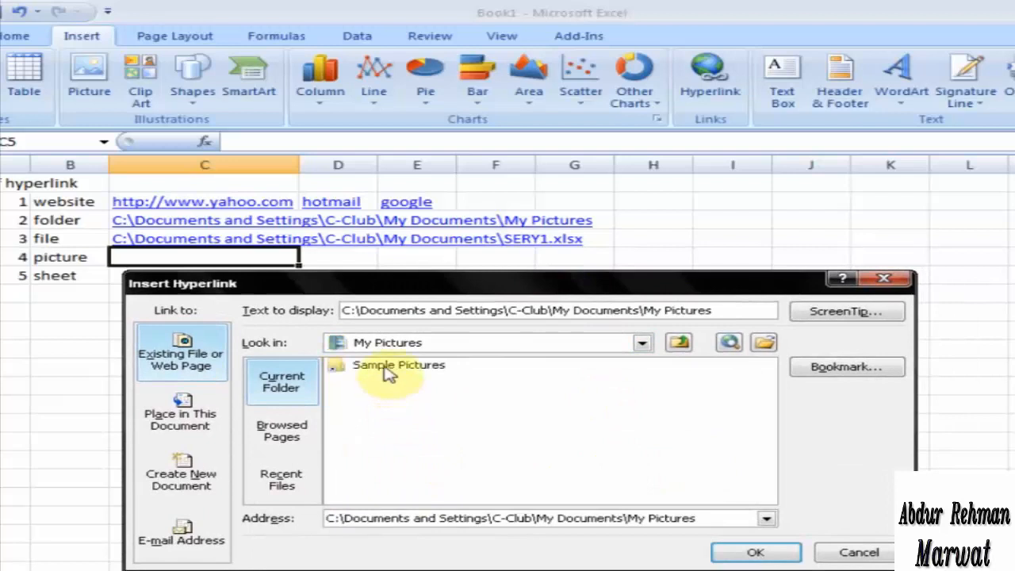
double_click(389, 367)
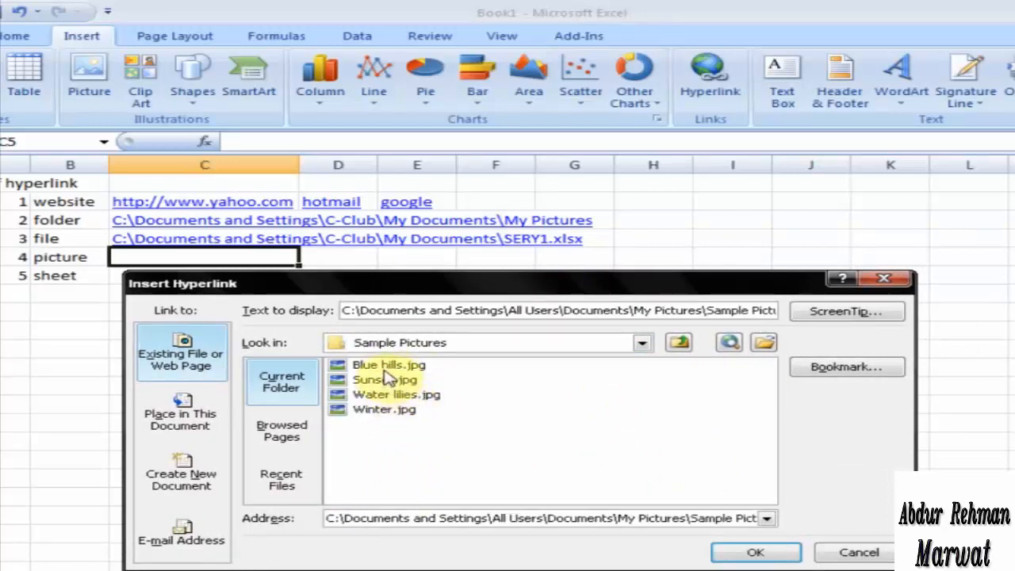
left_click(387, 411)
left_click(733, 553)
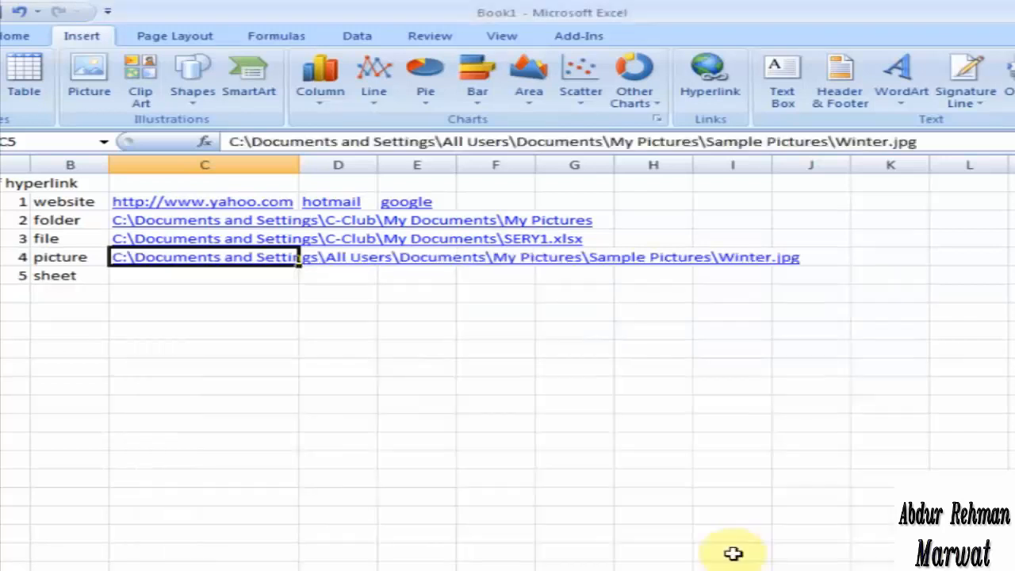
Insert a hyperlink in cell C6 that points to Sheet2 of this workbook as its bookmark
left_click(159, 277)
right_click(158, 277)
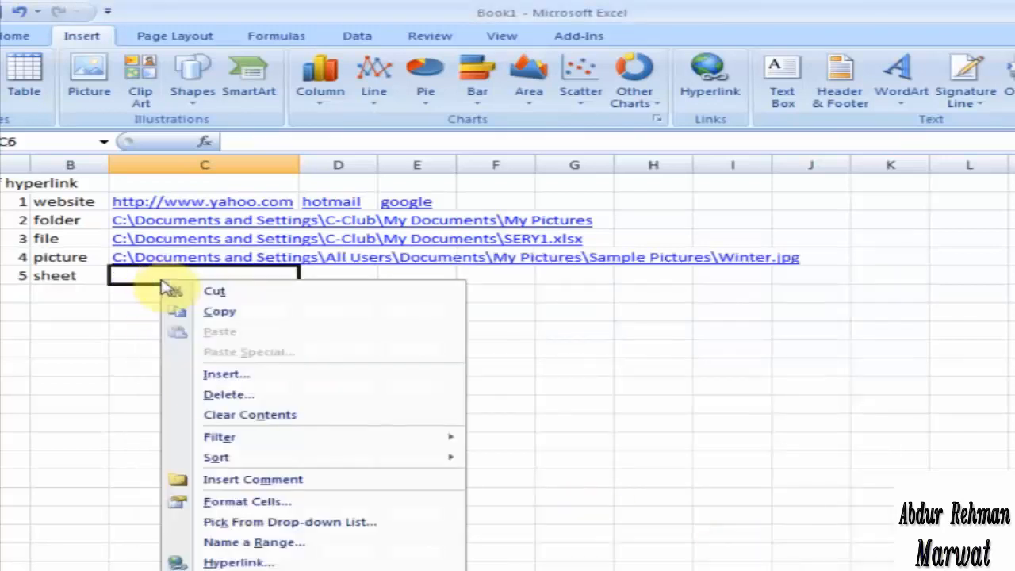
left_click(266, 560)
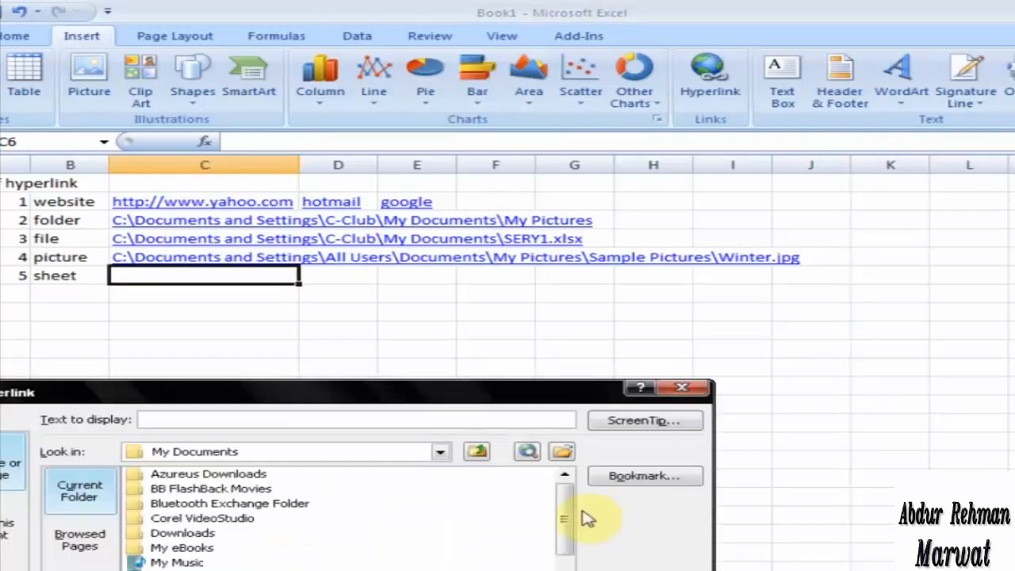
left_click(646, 478)
left_click(139, 438)
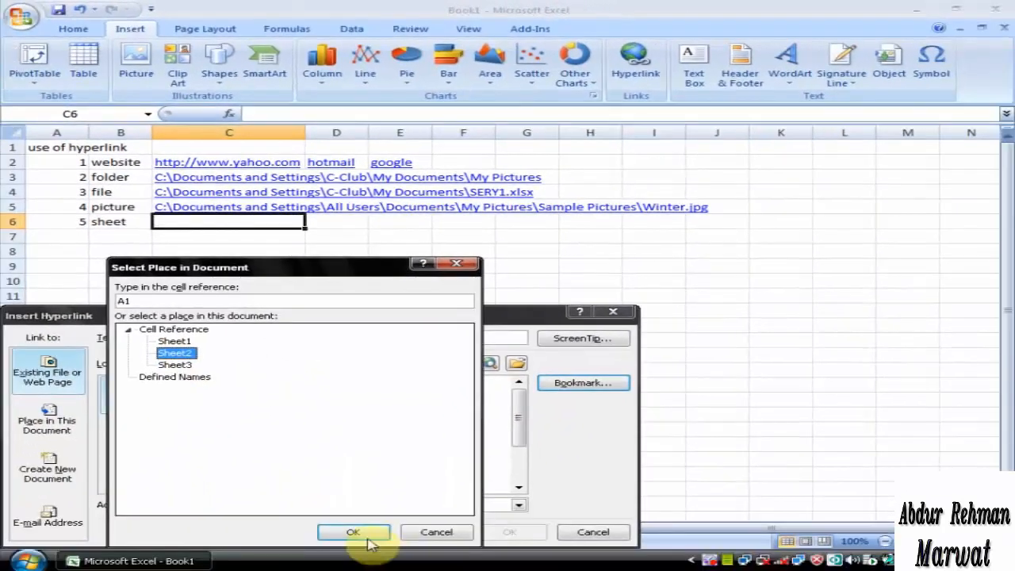
left_click(364, 533)
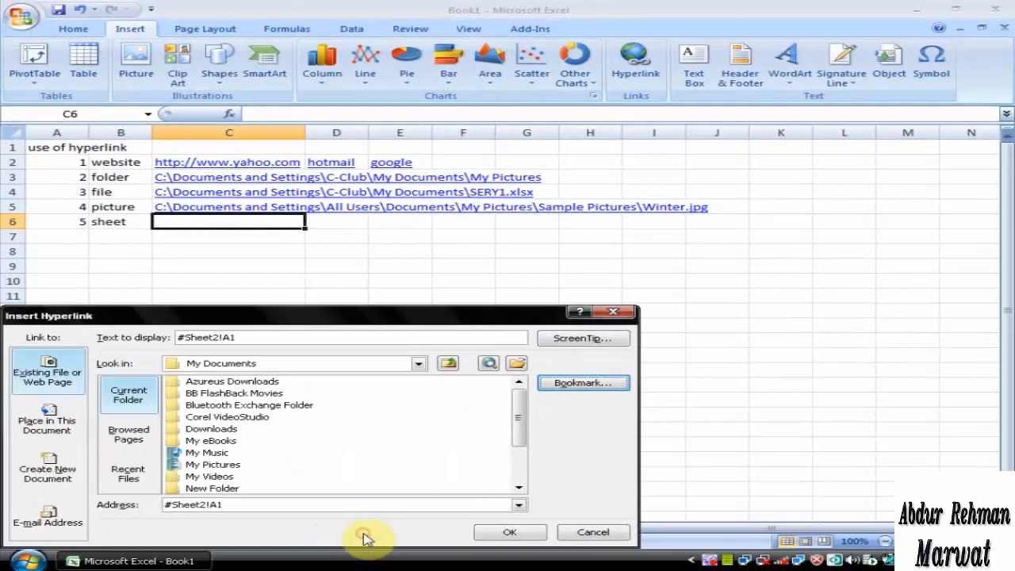
left_click(514, 533)
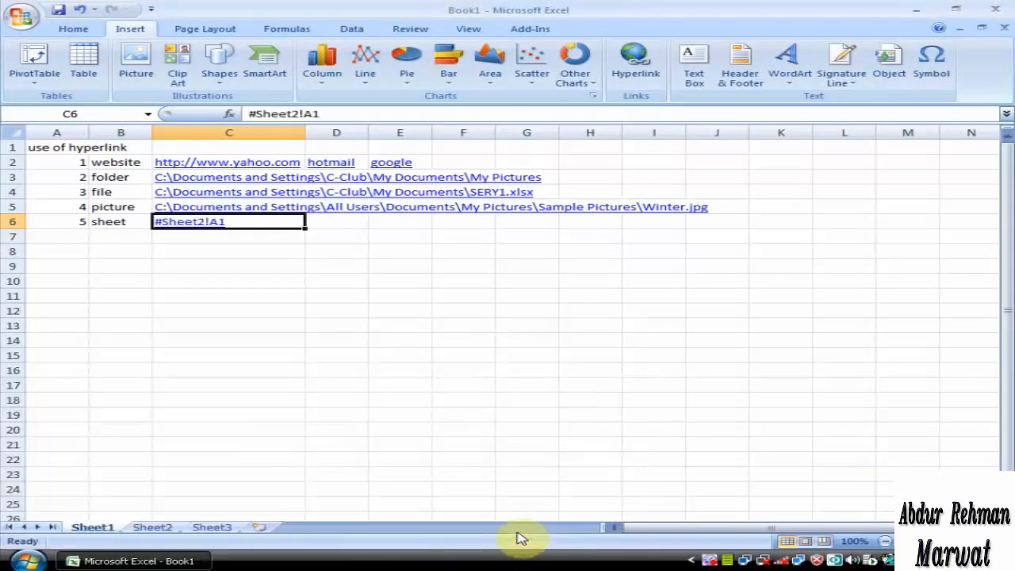
Enter the text "this is sheet 2" in cell A1 of Sheet2
left_click(161, 528)
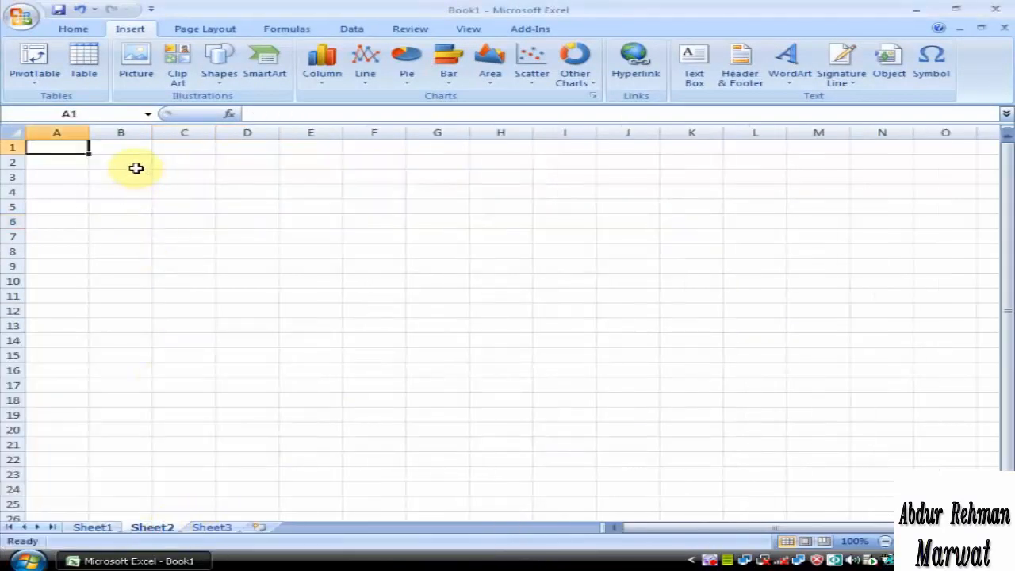
type("th")
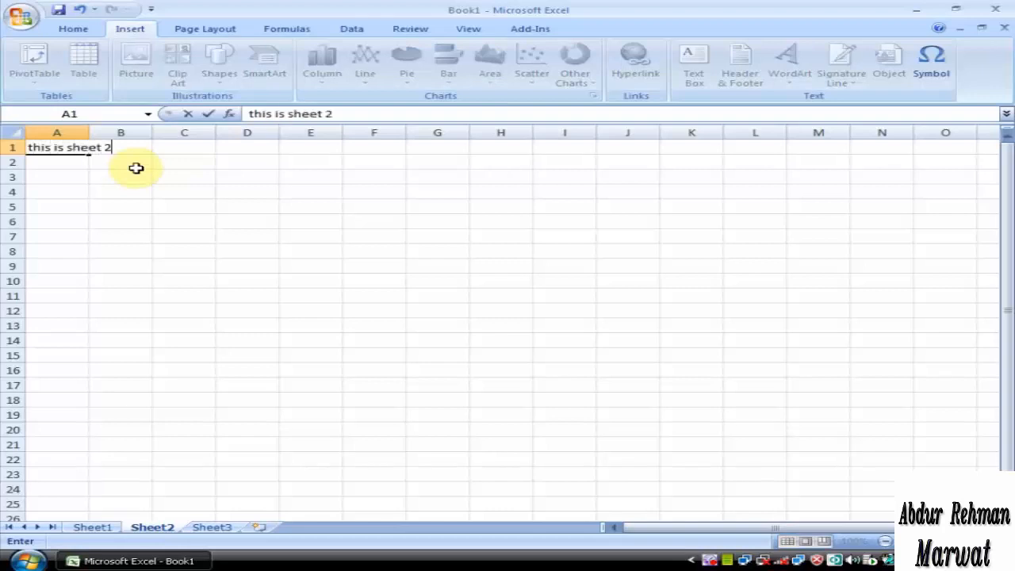
type("is is sheet 2")
key("Return")
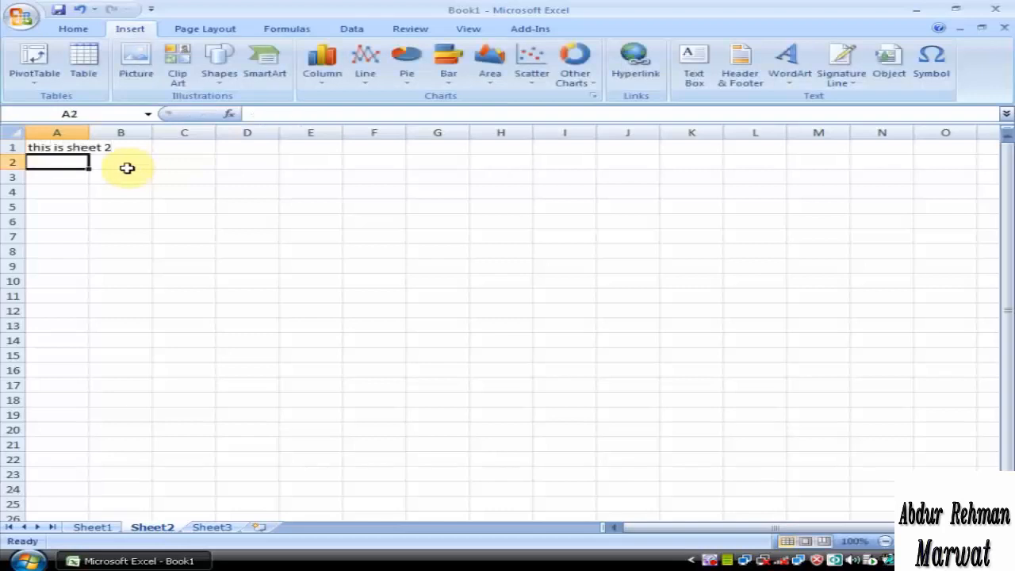
Format the text in cell A1 of Sheet2 as Bernard MT Condensed, size 36, and autofit column A to it
left_click(71, 148)
left_click(76, 30)
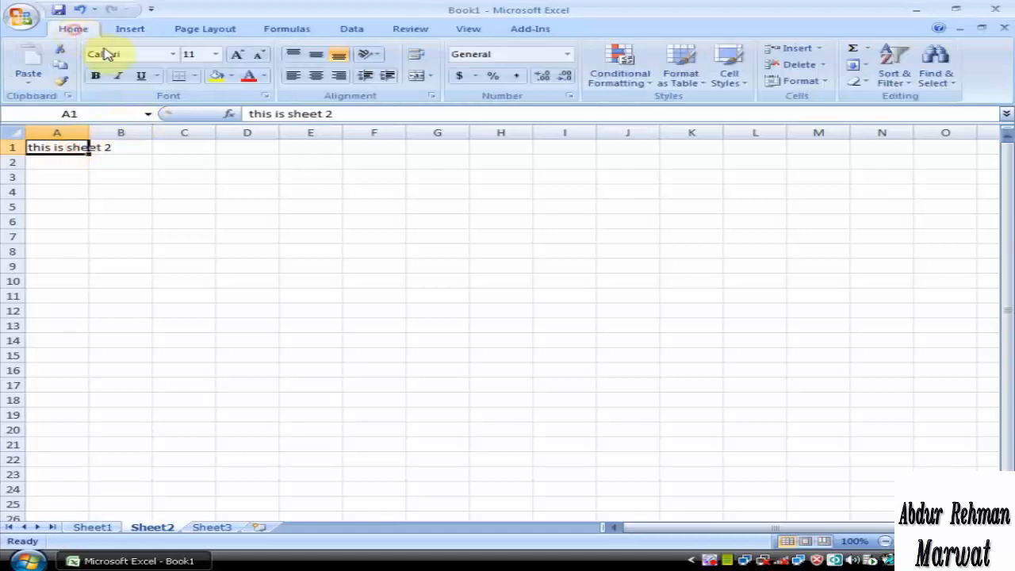
left_click(173, 55)
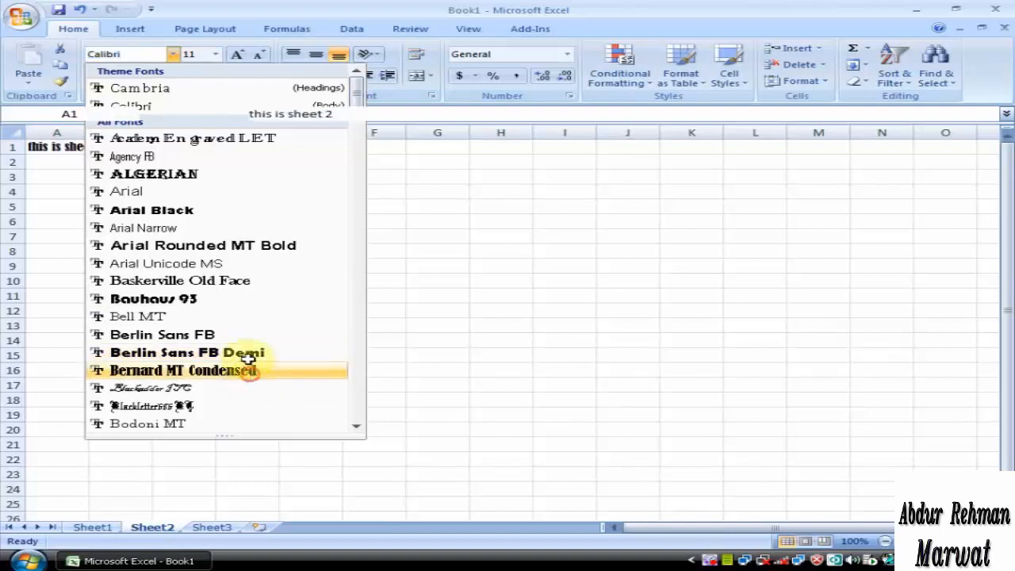
left_click(252, 379)
left_click(215, 54)
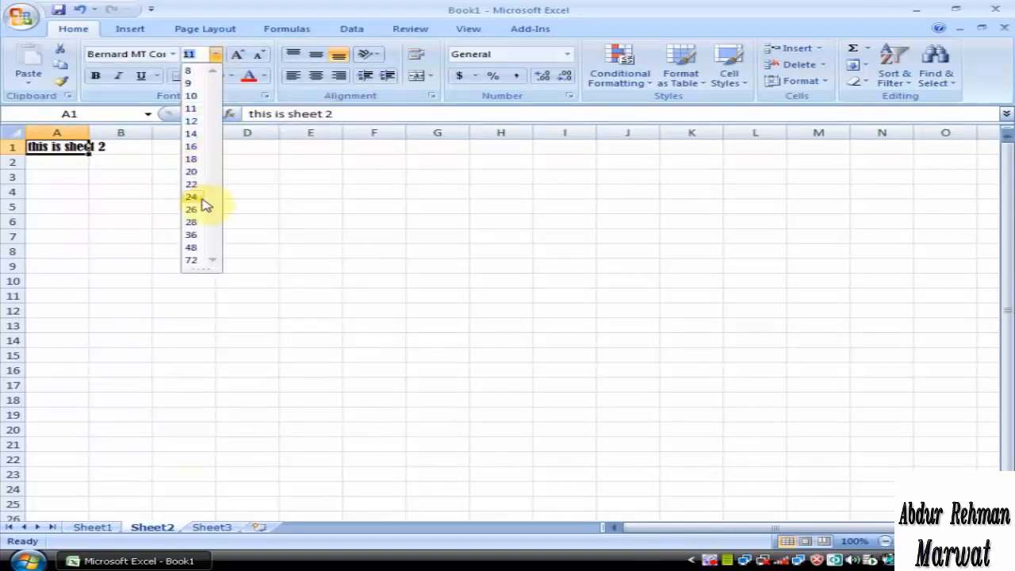
left_click(191, 235)
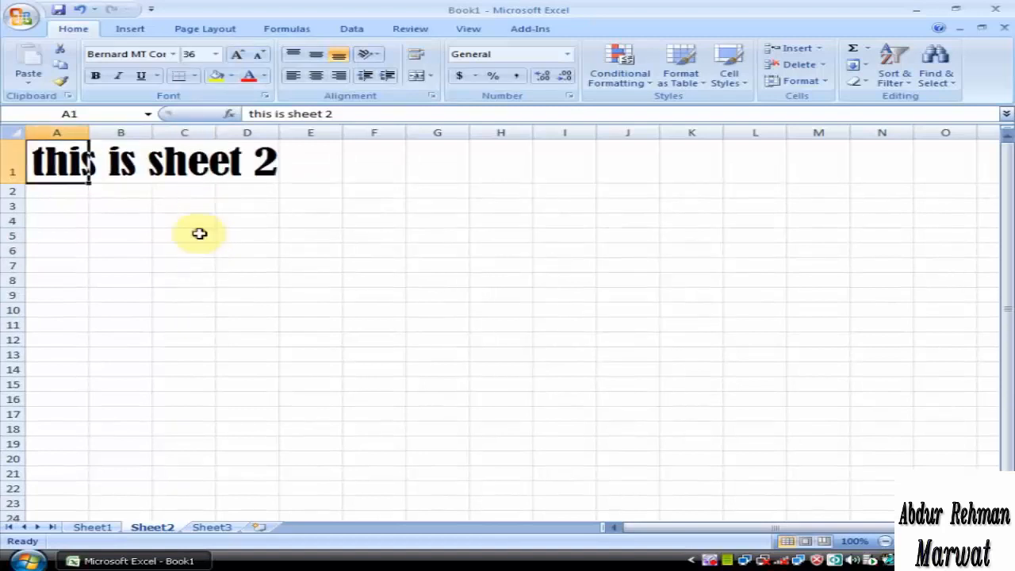
double_click(89, 133)
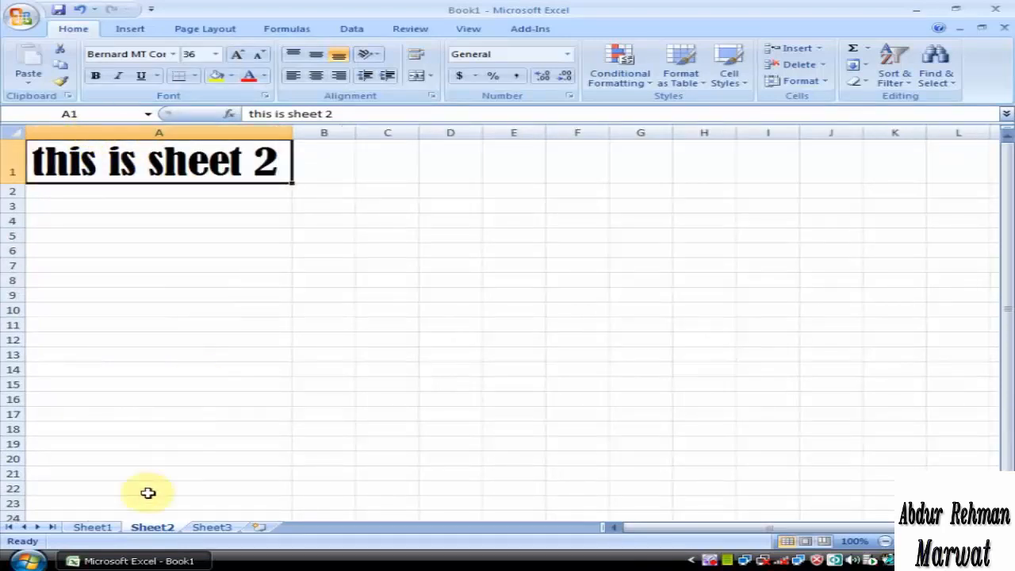
Return to Sheet1 and test the Yahoo hyperlink in cell C2, closing the browser once the page has loaded
left_click(93, 527)
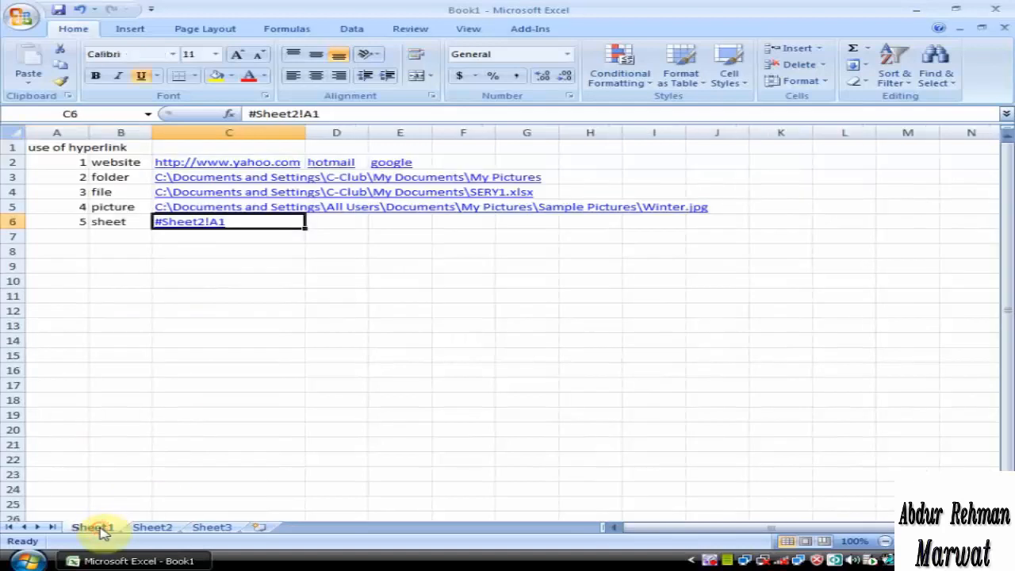
left_click(269, 335)
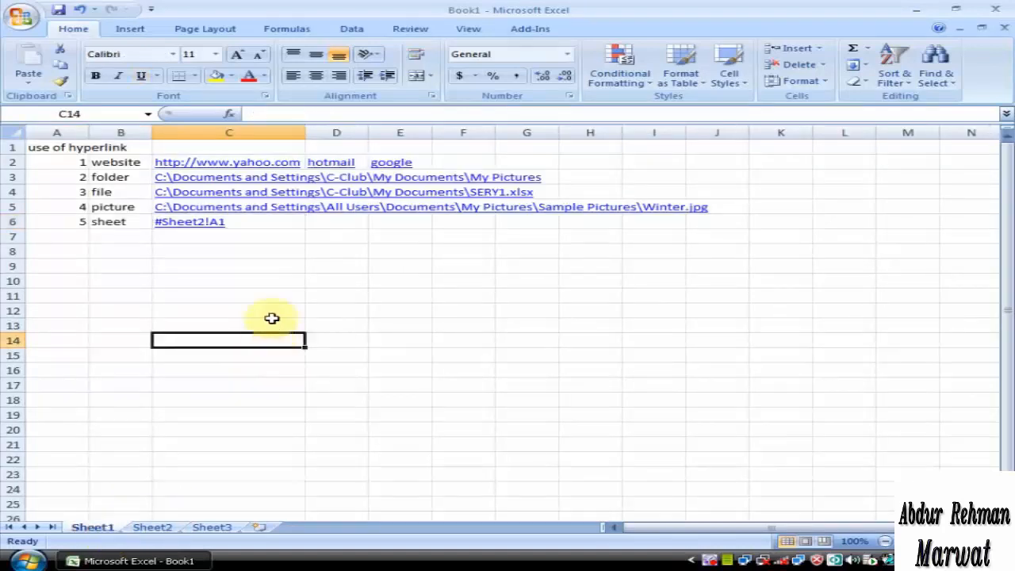
left_click(235, 169)
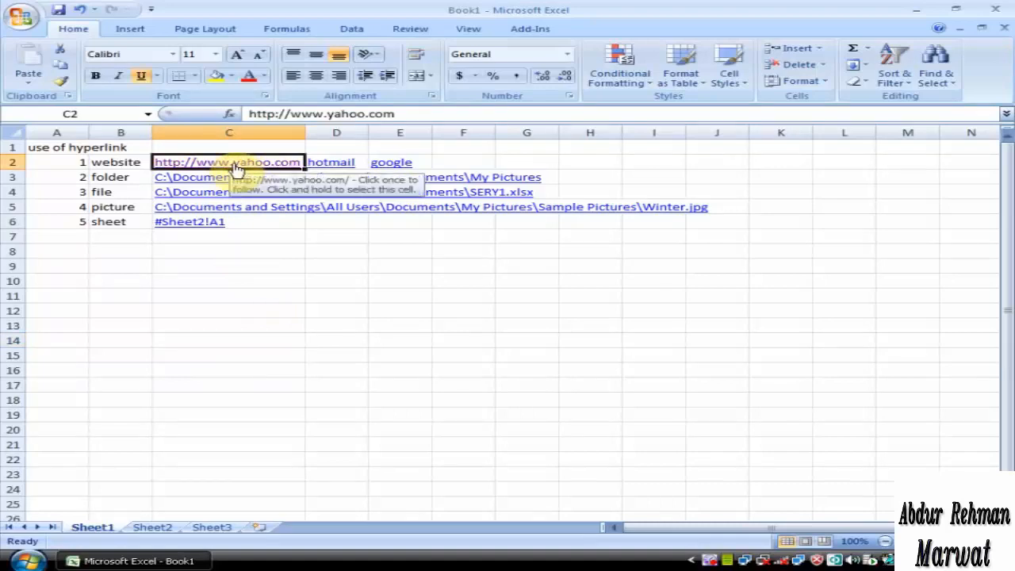
left_click(235, 169)
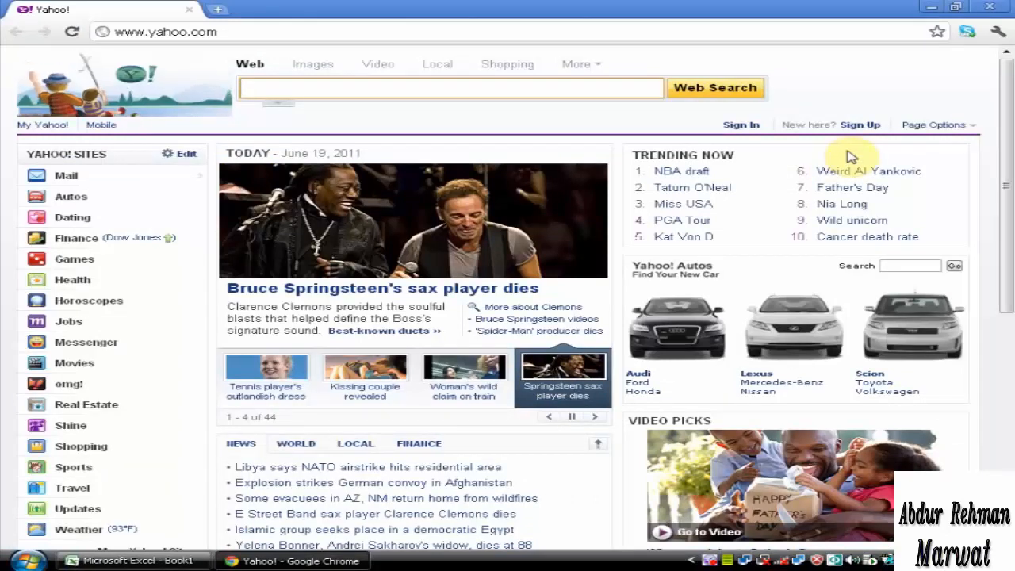
left_click(999, 10)
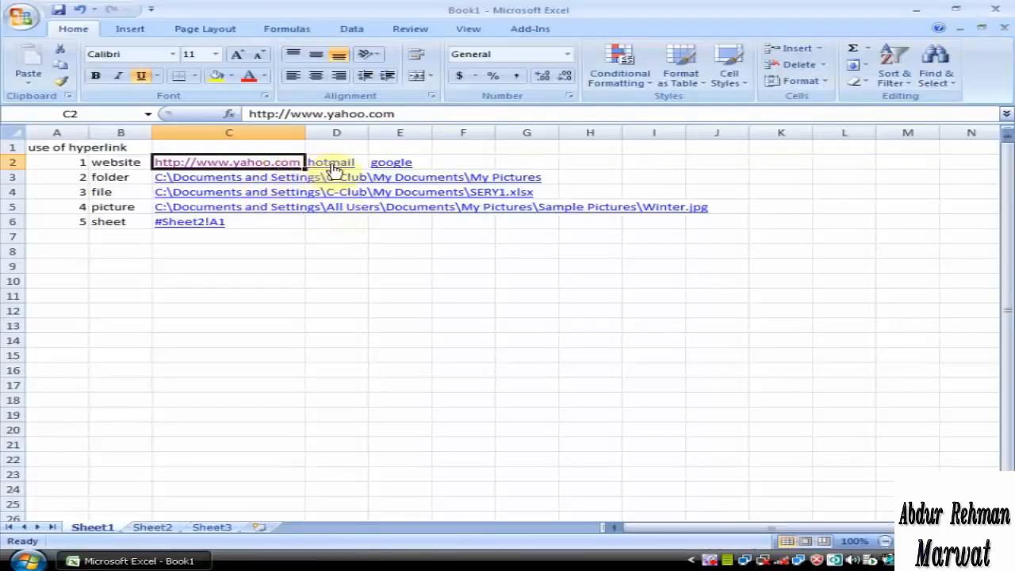
Open the hotmail hyperlink in cell D2 to test it, and close the browser after the page loads
right_click(333, 168)
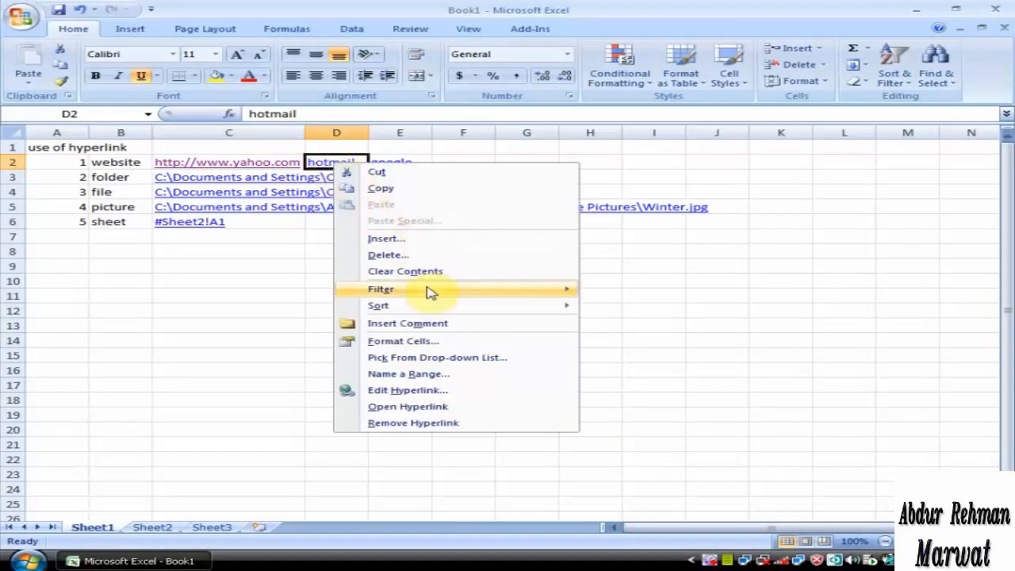
left_click(474, 408)
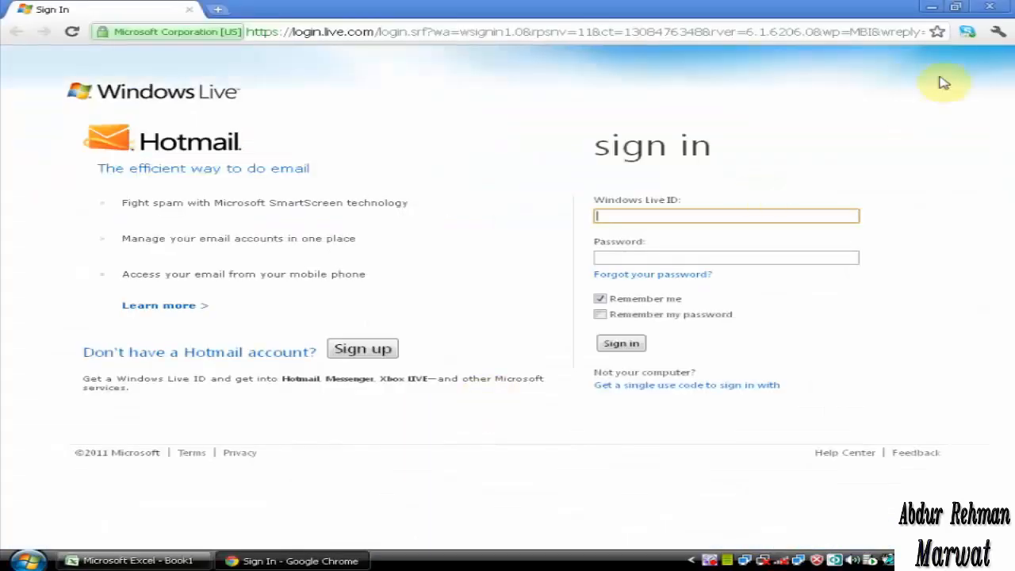
left_click(988, 7)
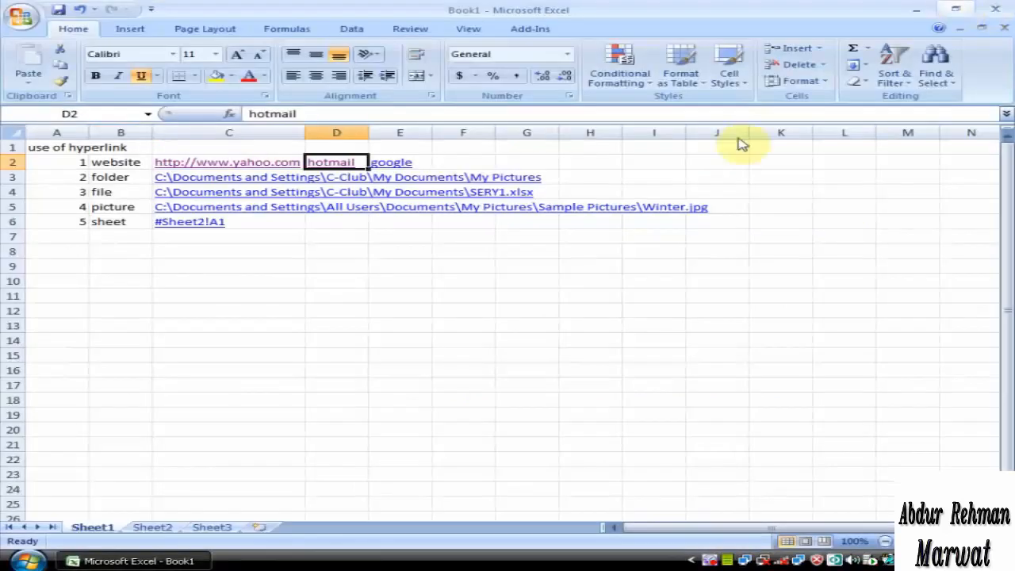
Follow the google hyperlink in cell E2 to check that it works, and close the browser window
right_click(395, 164)
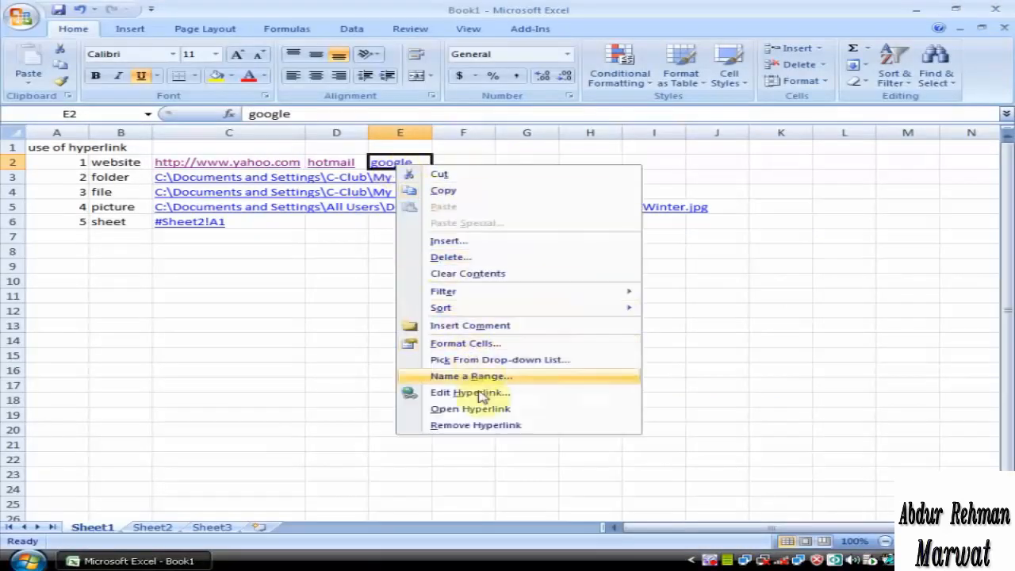
left_click(501, 410)
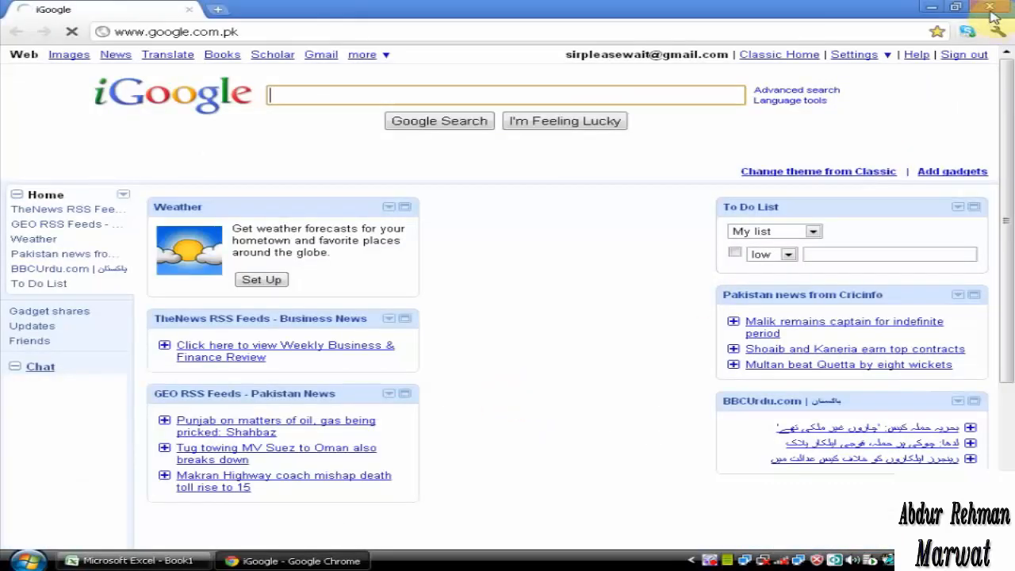
left_click(990, 8)
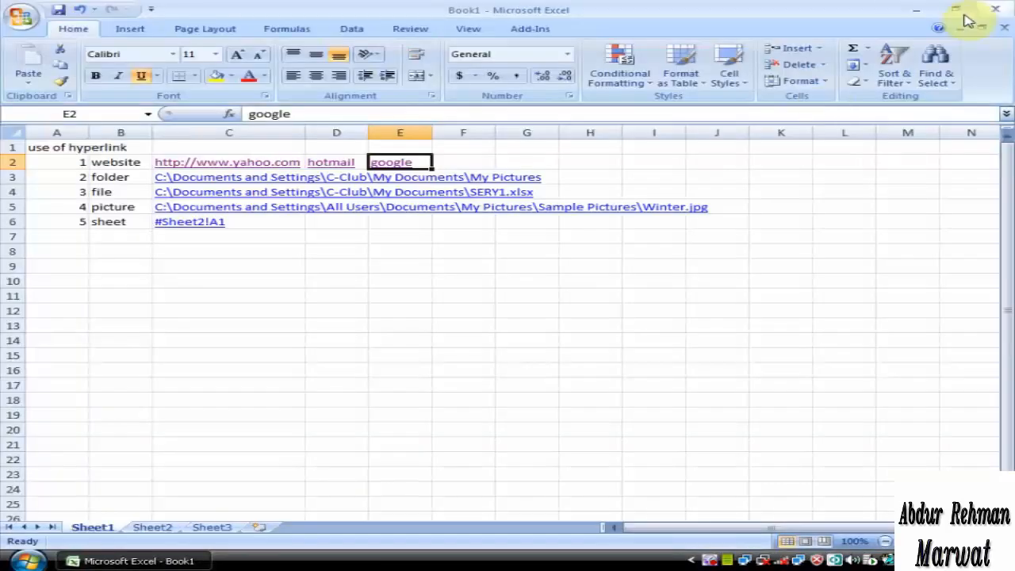
Edit the folder hyperlink in cell C3 so that its display text reads only My Pictures
right_click(189, 183)
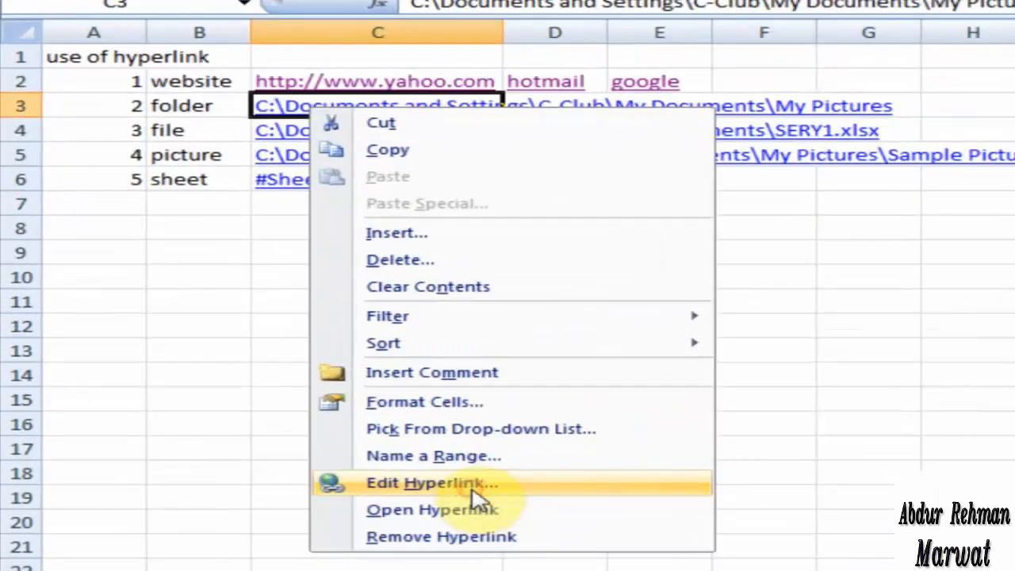
left_click(473, 485)
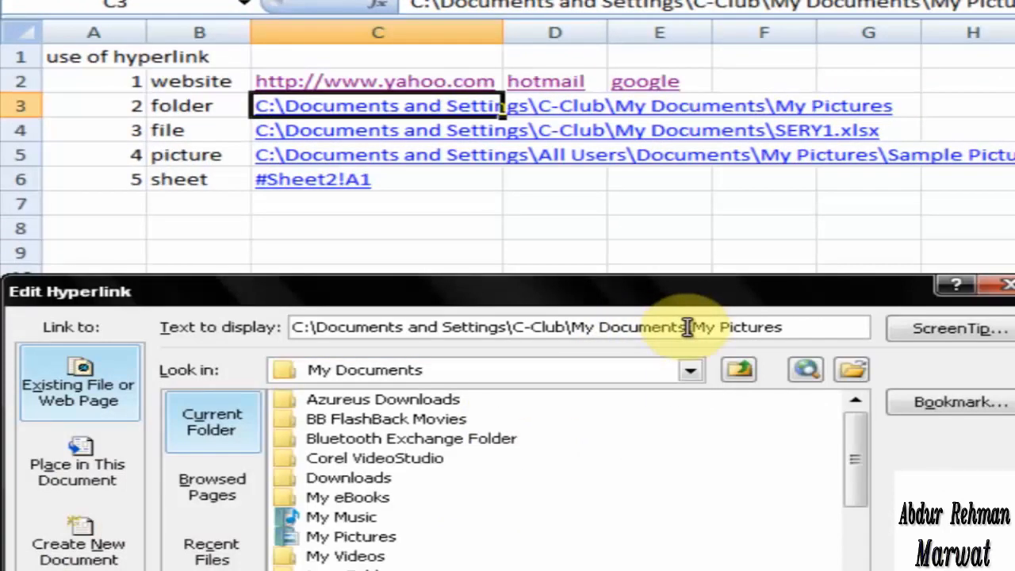
left_click_drag(687, 327, 249, 329)
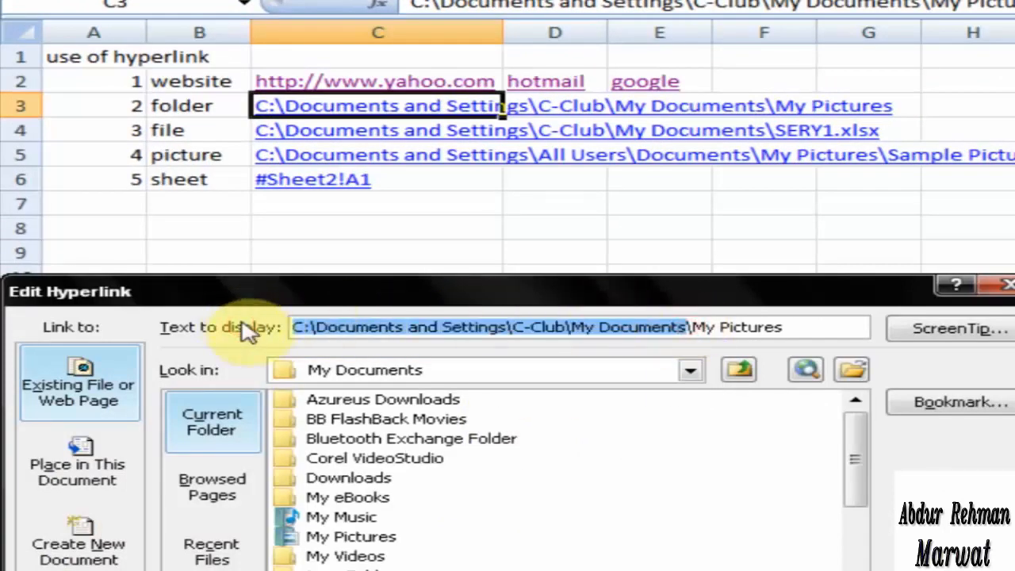
key("BackSpace")
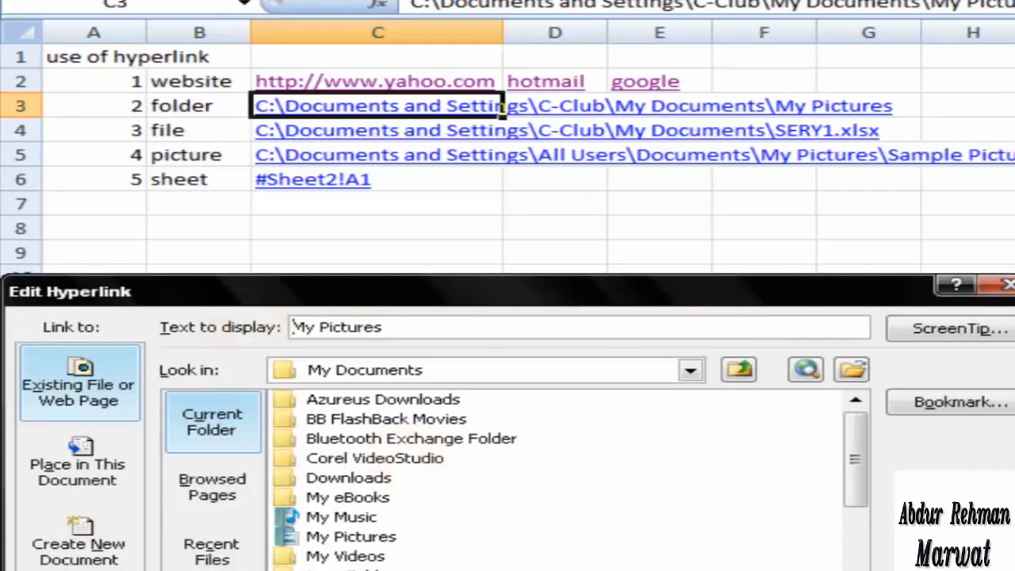
key("Return")
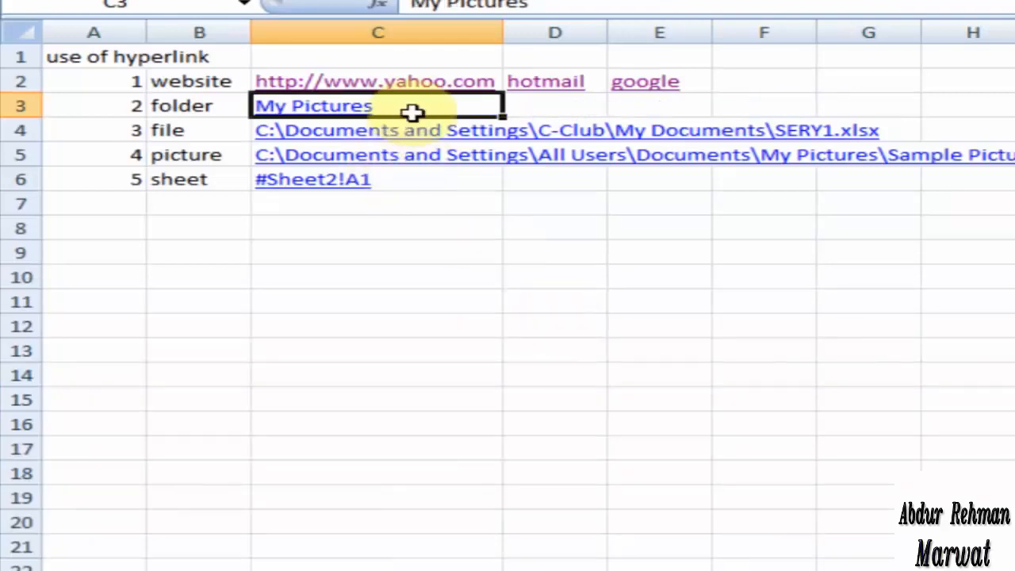
Test the My Pictures hyperlink in cell C3, accepting the security notice, and close the folder window
left_click(325, 111)
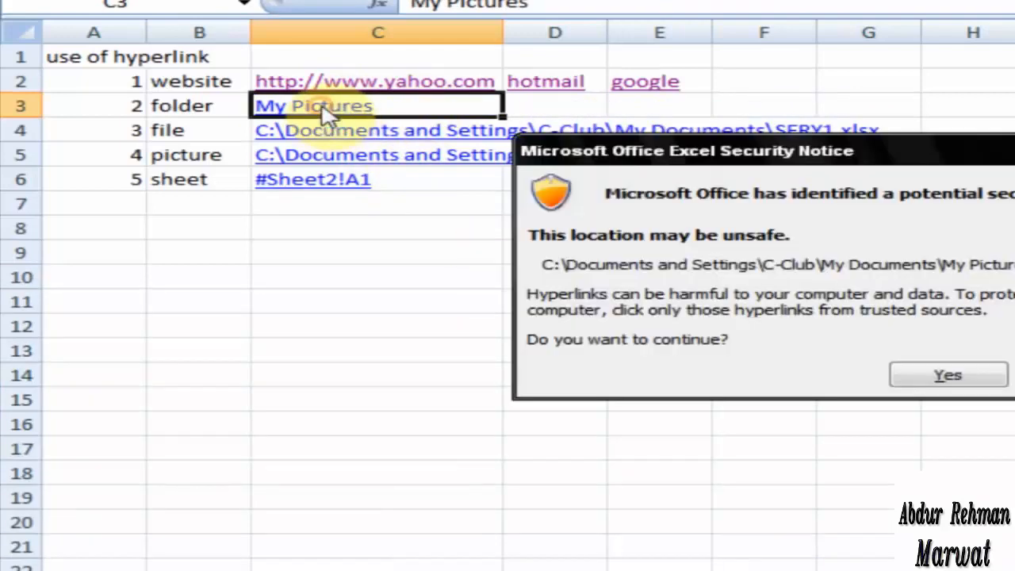
left_click(943, 376)
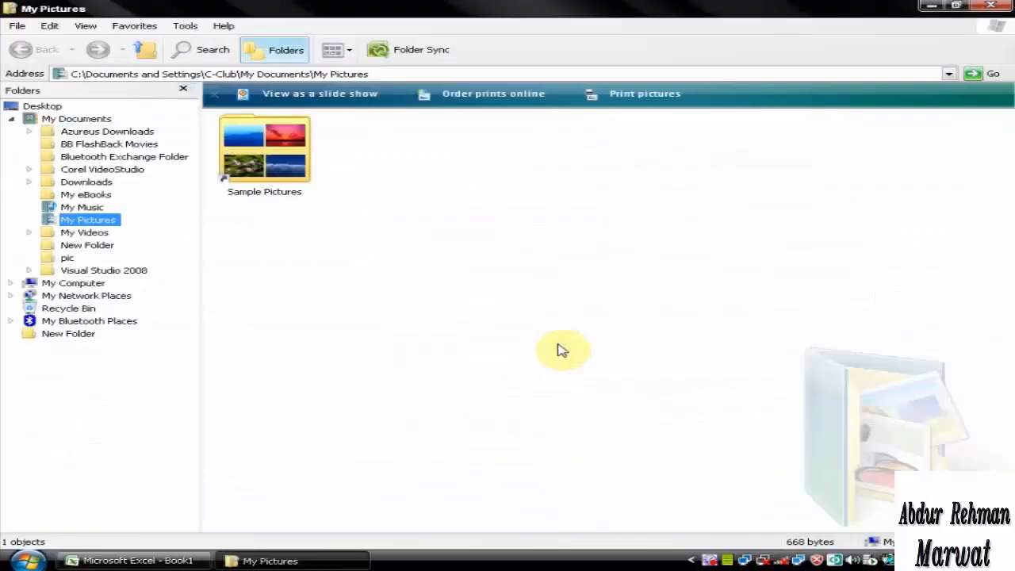
left_click(991, 6)
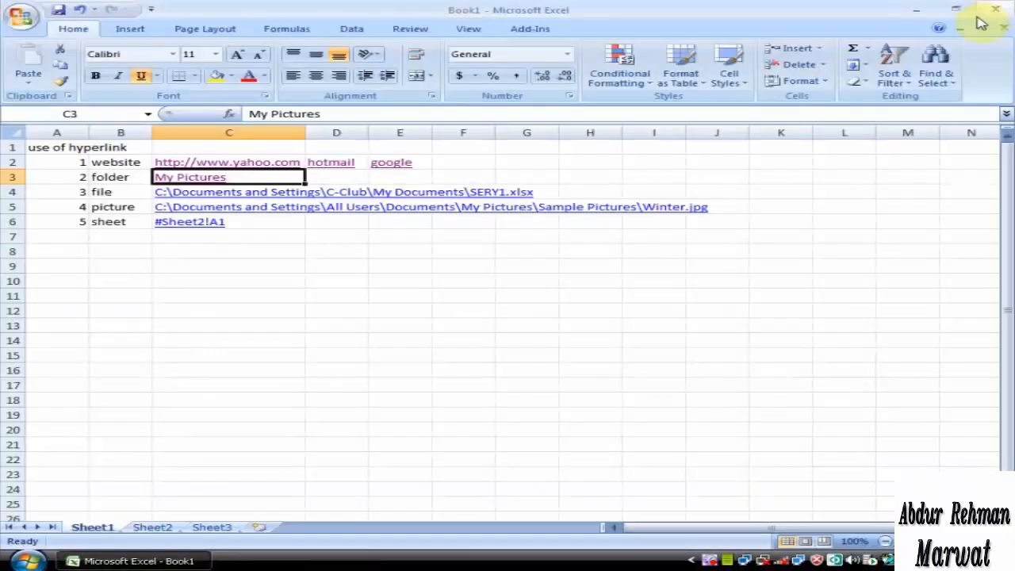
Follow the SERY1.xlsx hyperlink in cell C4, allowing the location to open, and close that workbook
left_click(278, 196)
left_click(575, 342)
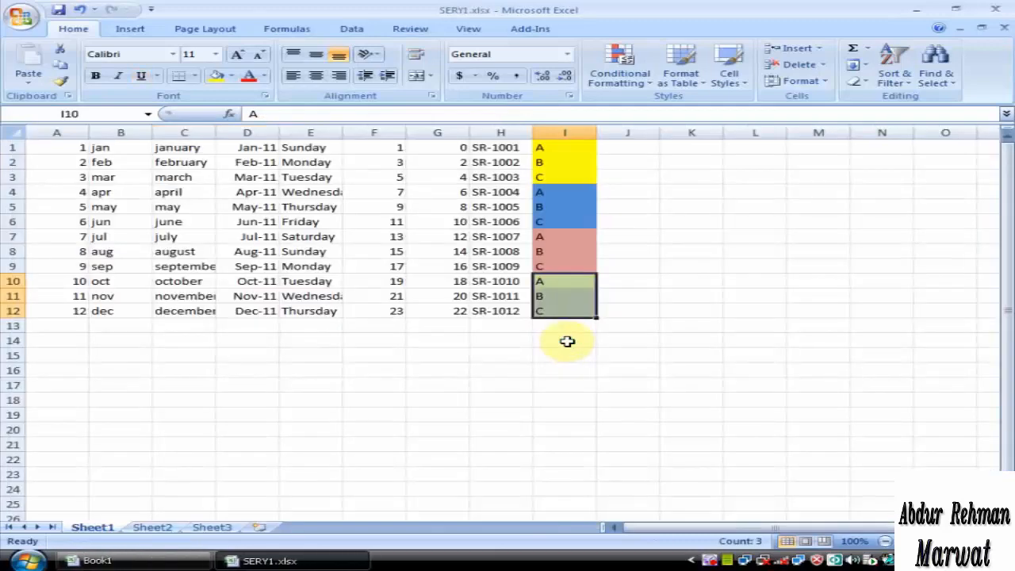
left_click(1004, 31)
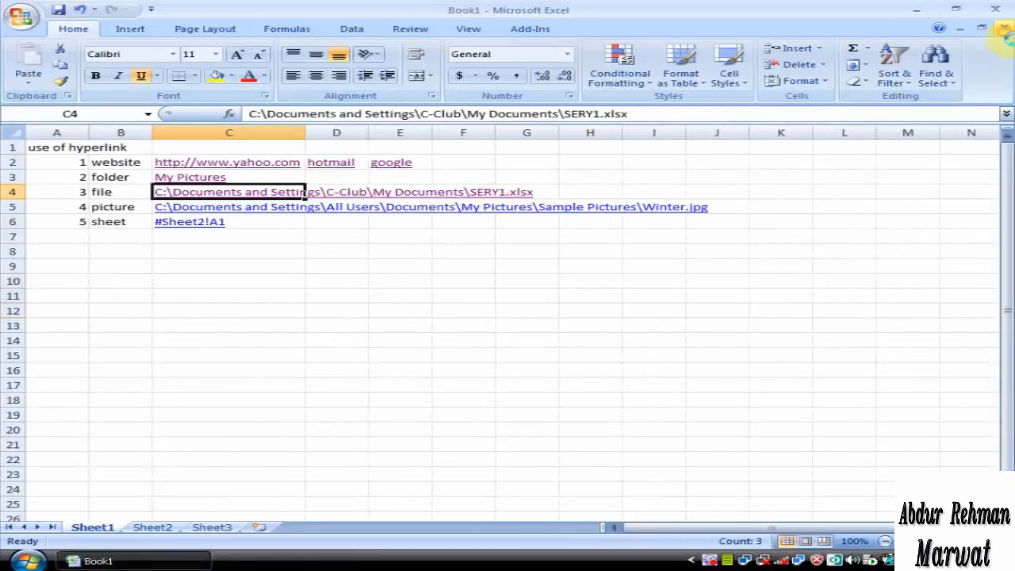
Open the Winter.jpg hyperlink in cell C5, decline making Internet Explorer the default browser, and close the picture window
left_click(266, 208)
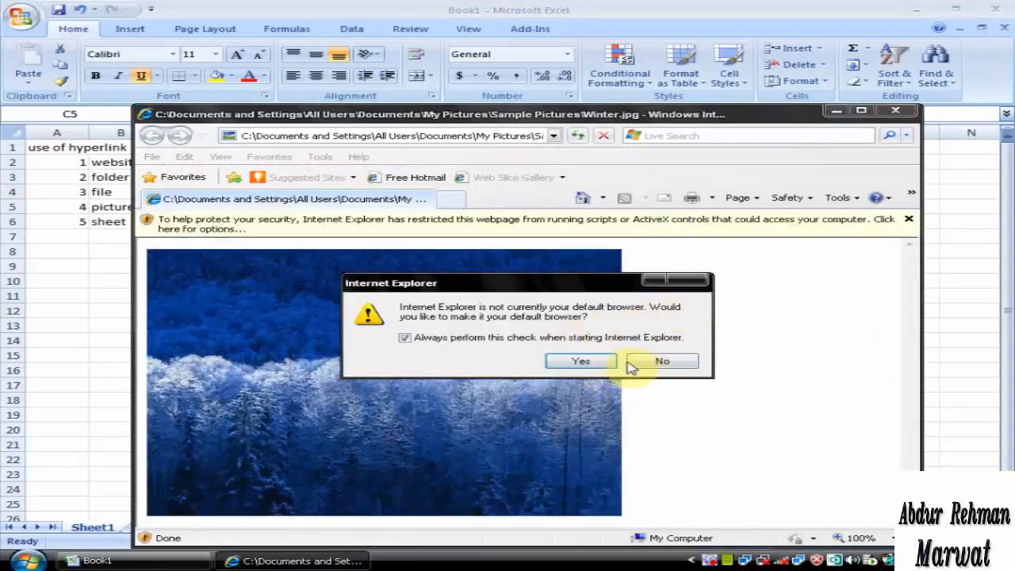
left_click(647, 360)
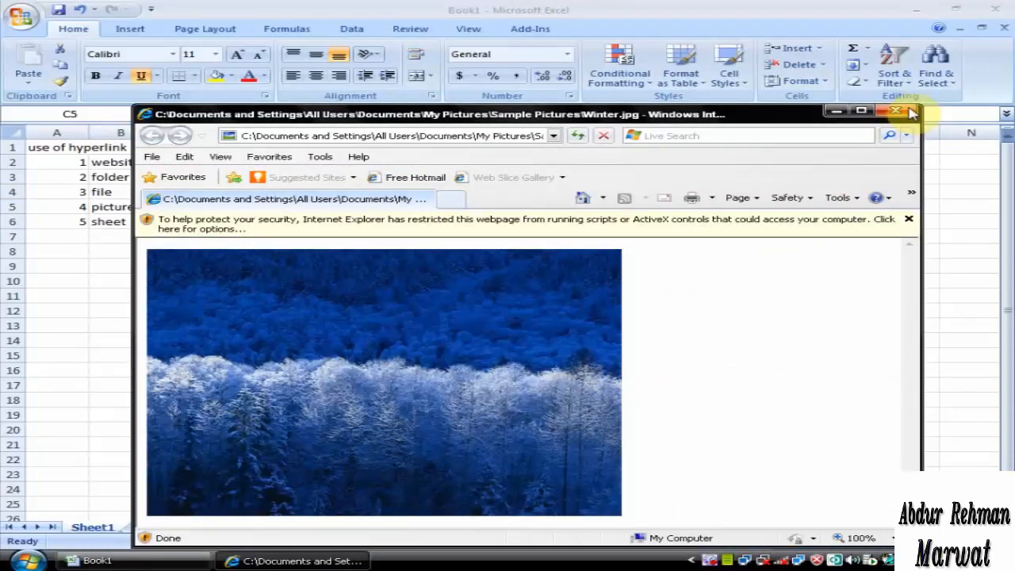
left_click(909, 115)
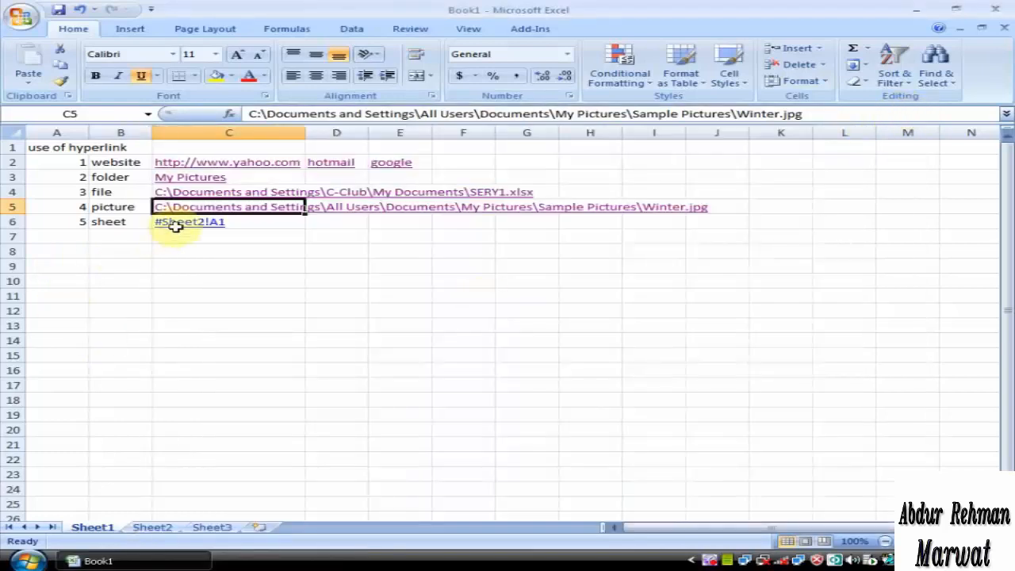
Test the #Sheet2!A1 hyperlink in cell C6 twice, returning to Sheet1 each time
left_click(181, 227)
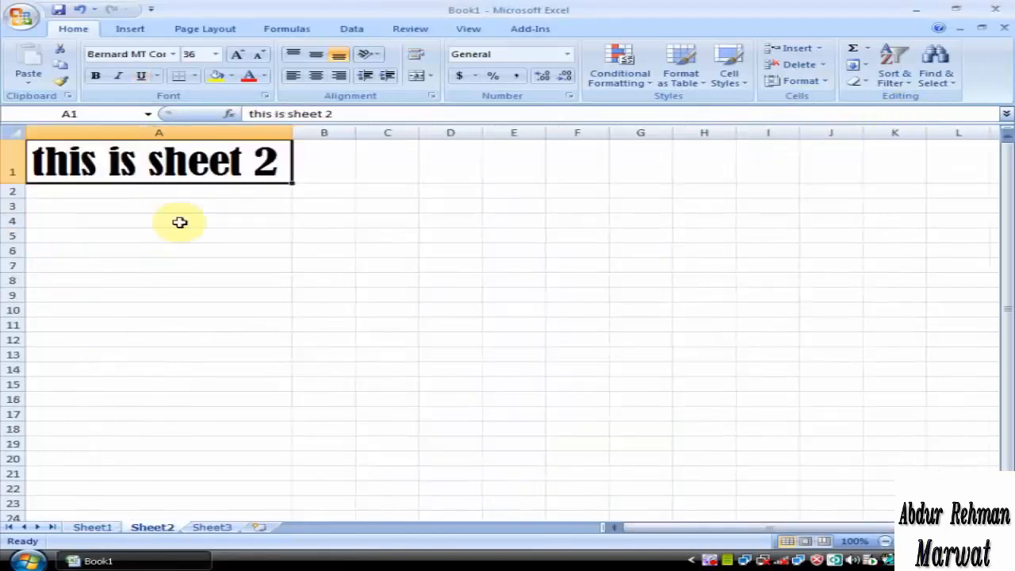
left_click(97, 527)
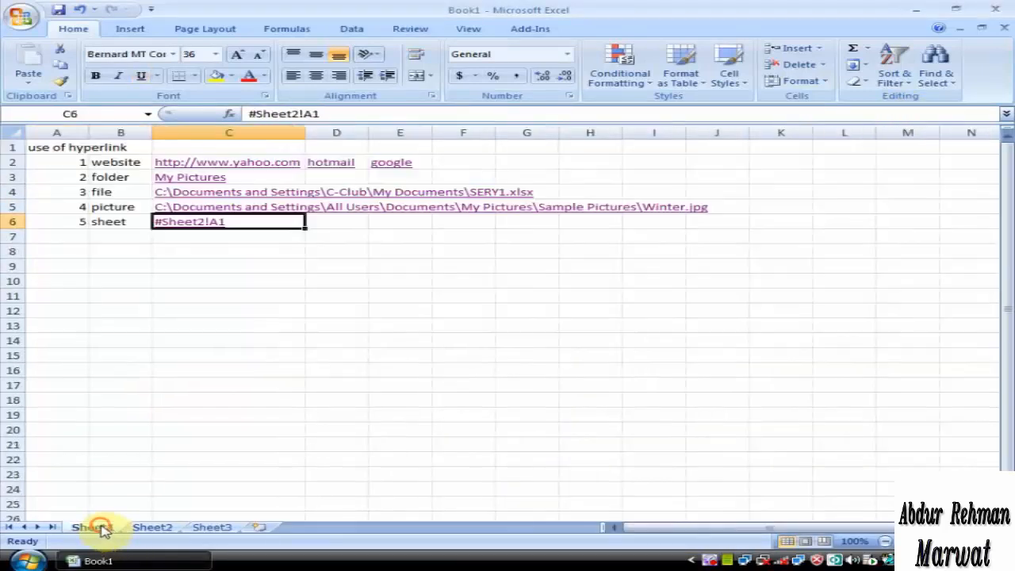
left_click(185, 223)
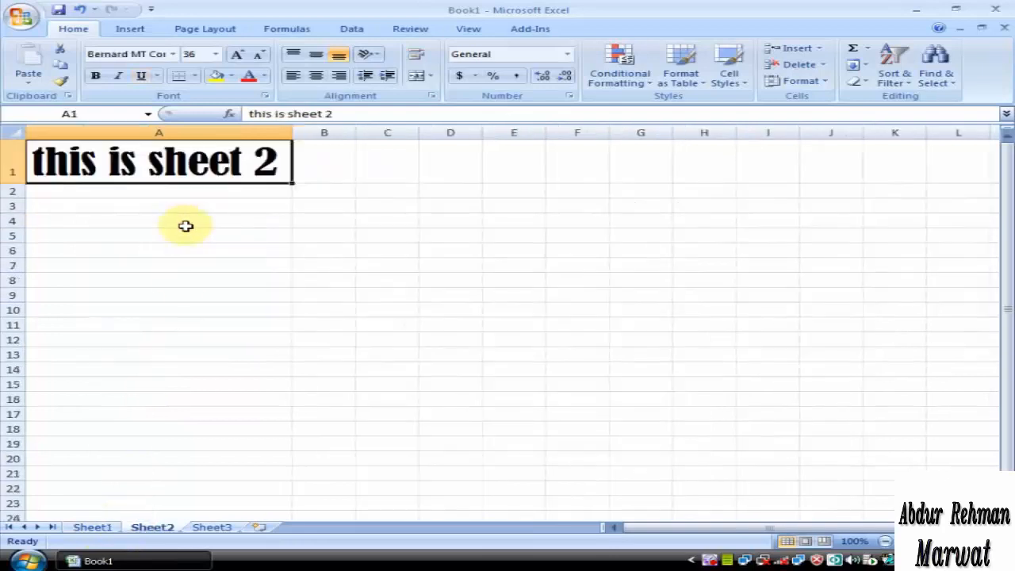
left_click(94, 527)
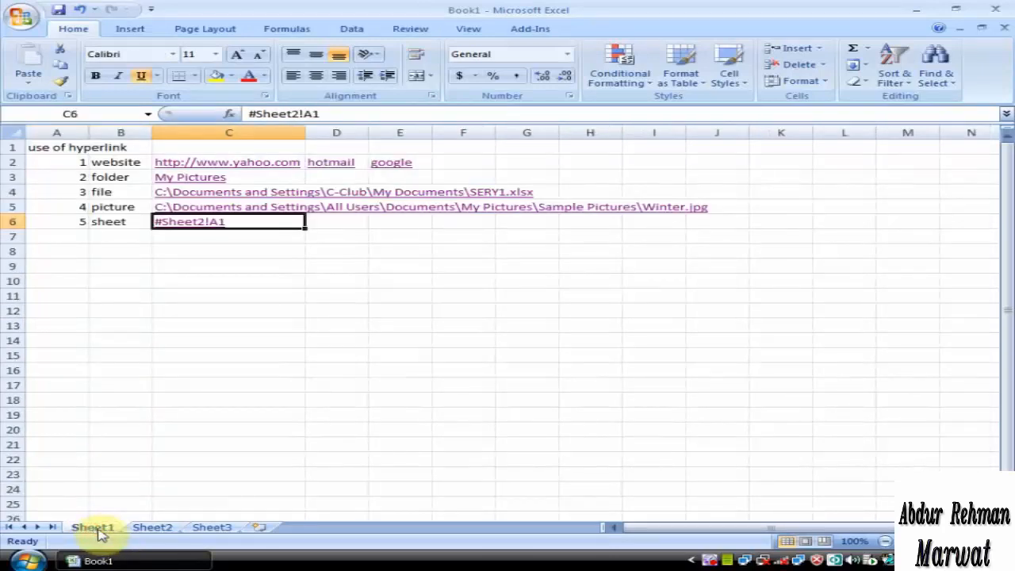
Remove the hyperlinks from the Yahoo address in cell C2 and the SERY1.xlsx path in cell C4
right_click(266, 170)
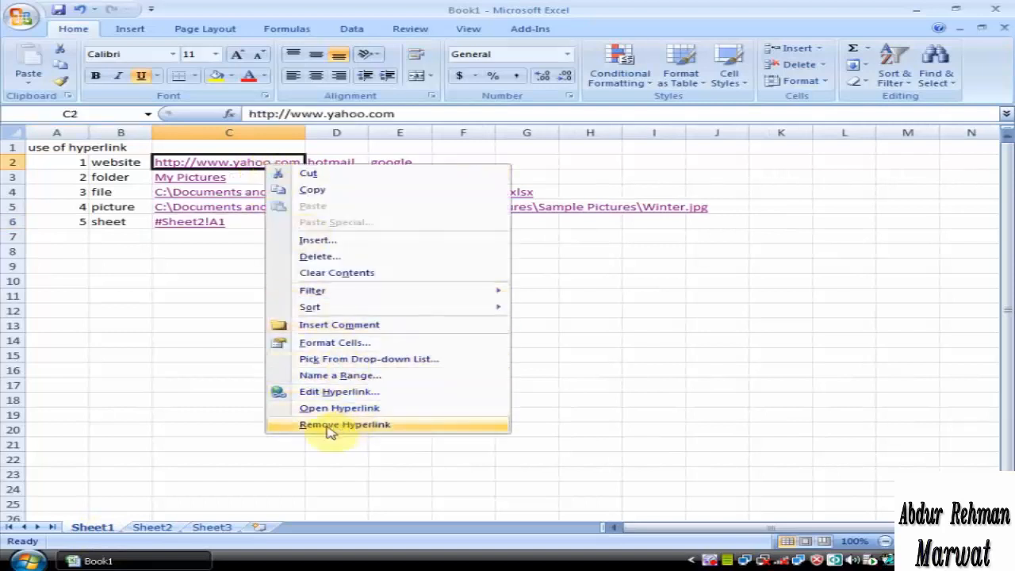
left_click(330, 426)
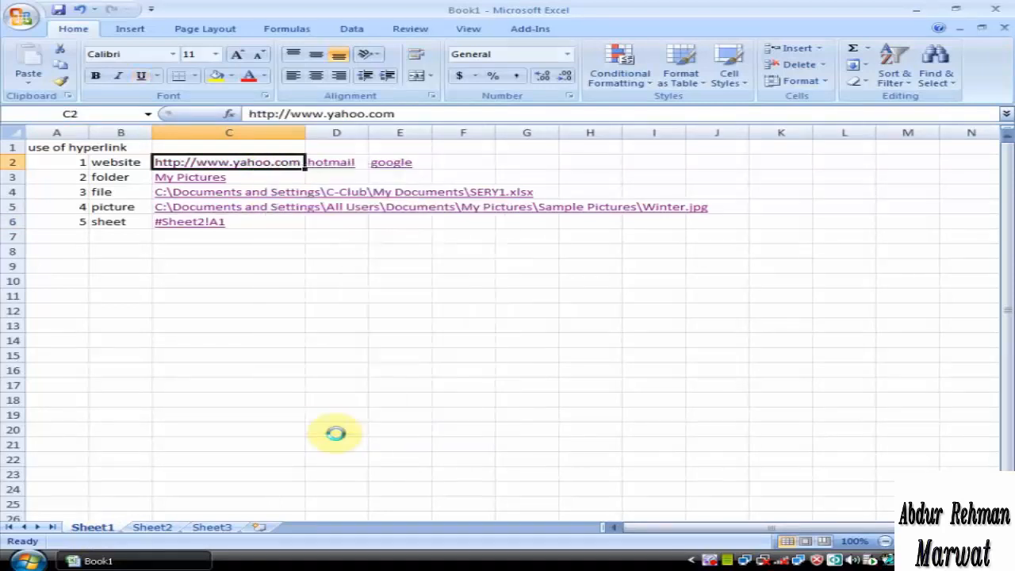
left_click(272, 310)
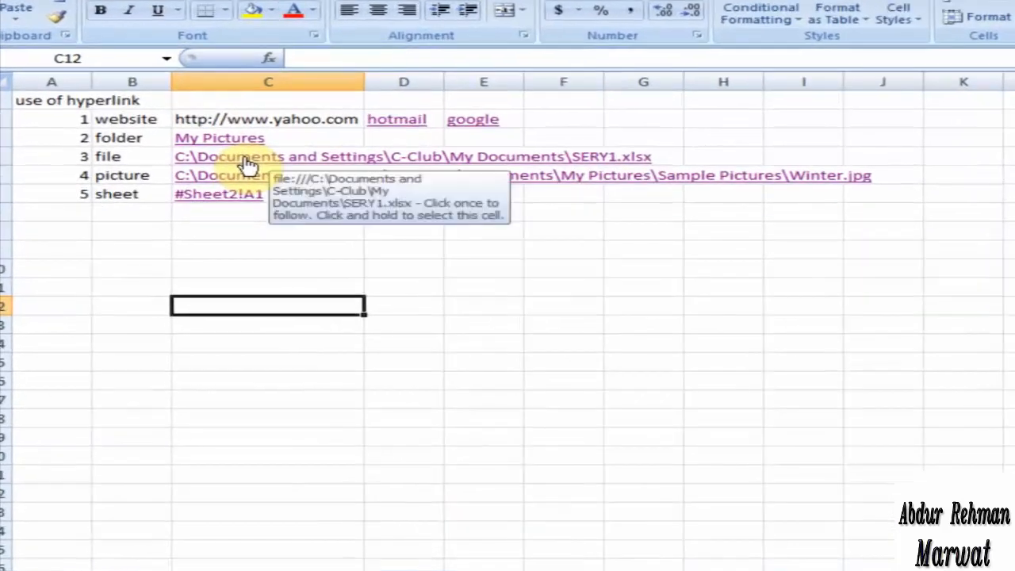
right_click(210, 193)
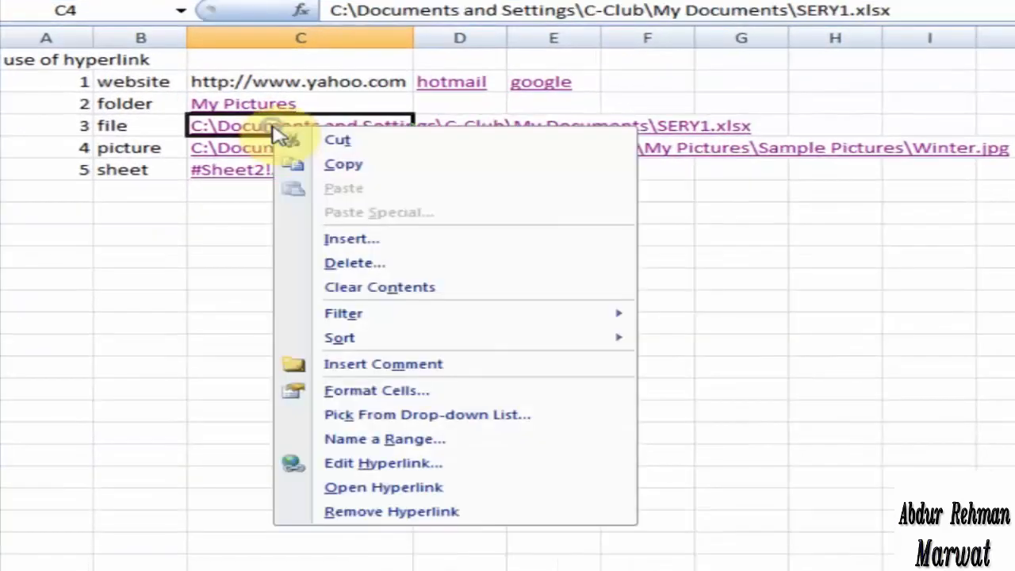
left_click(372, 514)
left_click(324, 326)
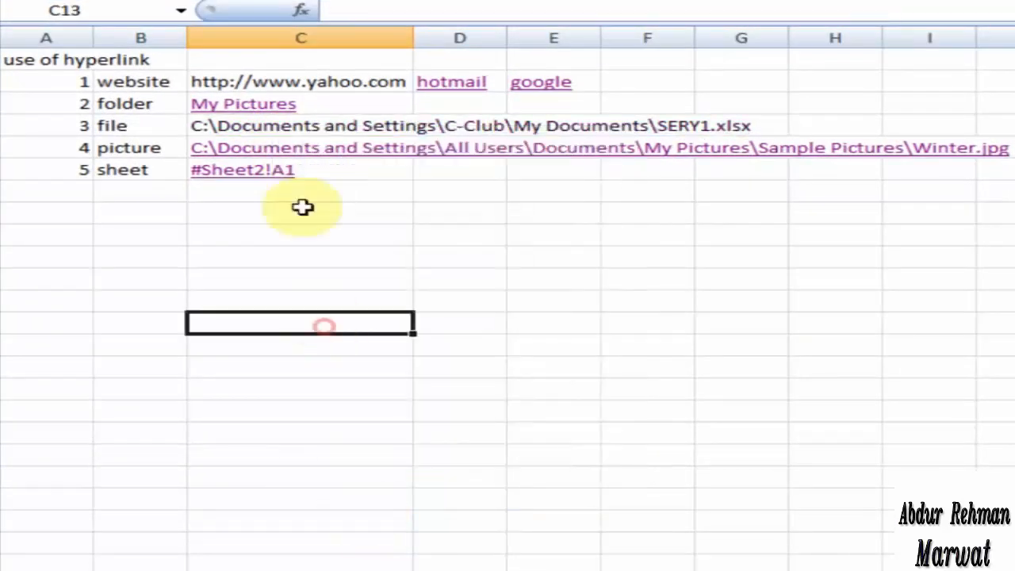
Re-enter the existing contents of cells C4 and C2 so that the Yahoo address becomes a hyperlink again
left_click(279, 125)
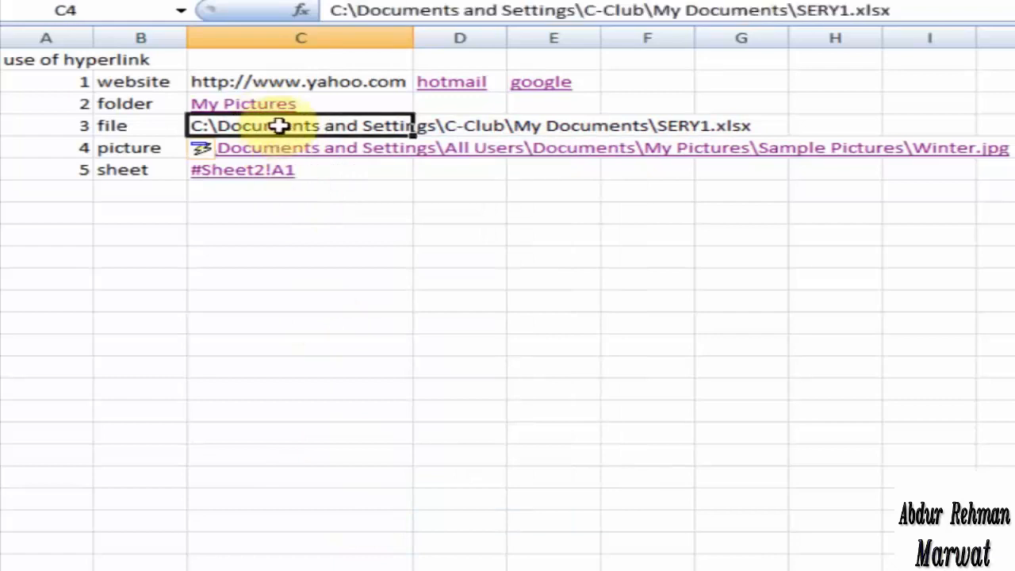
double_click(279, 125)
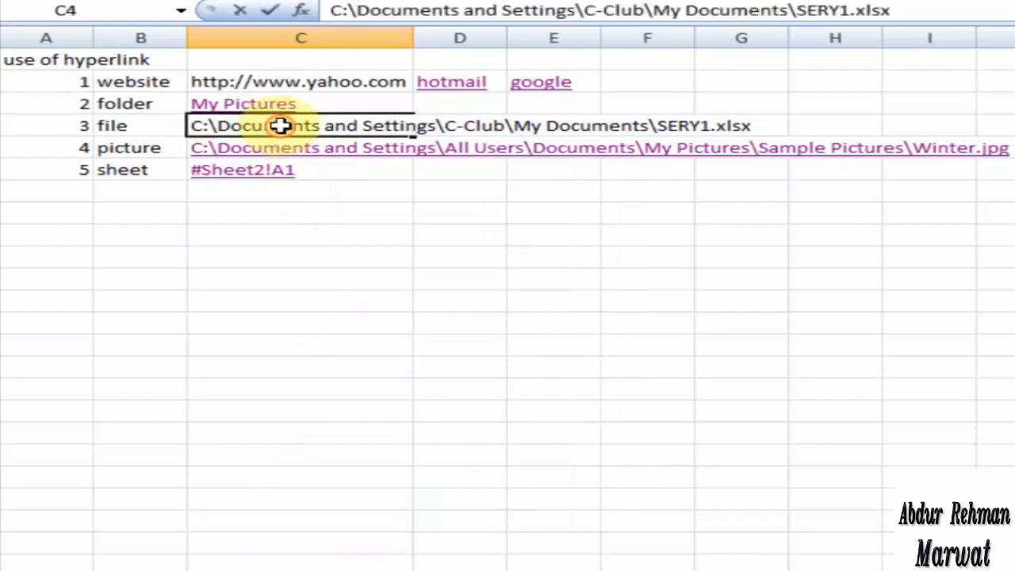
left_click(333, 86)
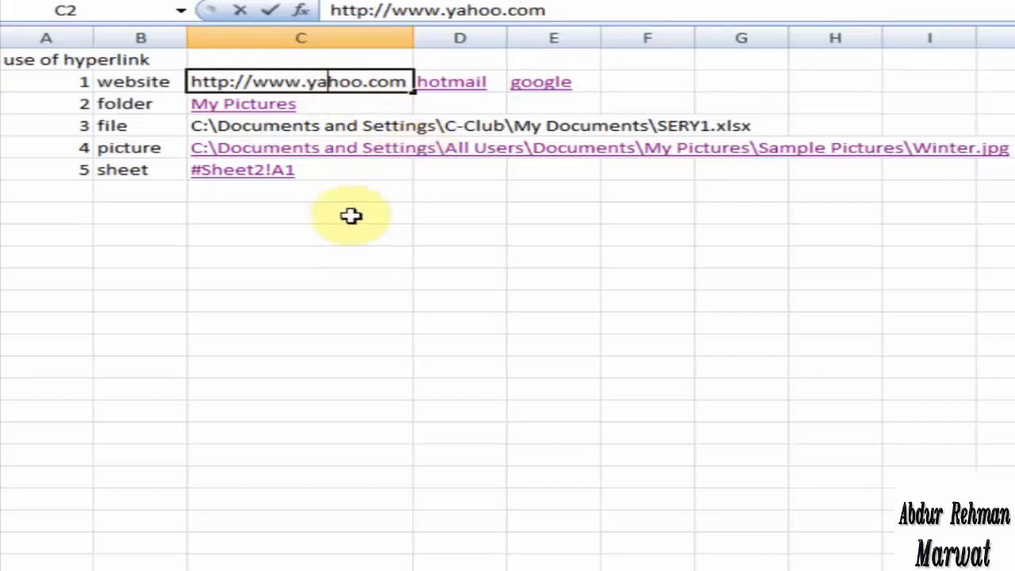
left_click(317, 228)
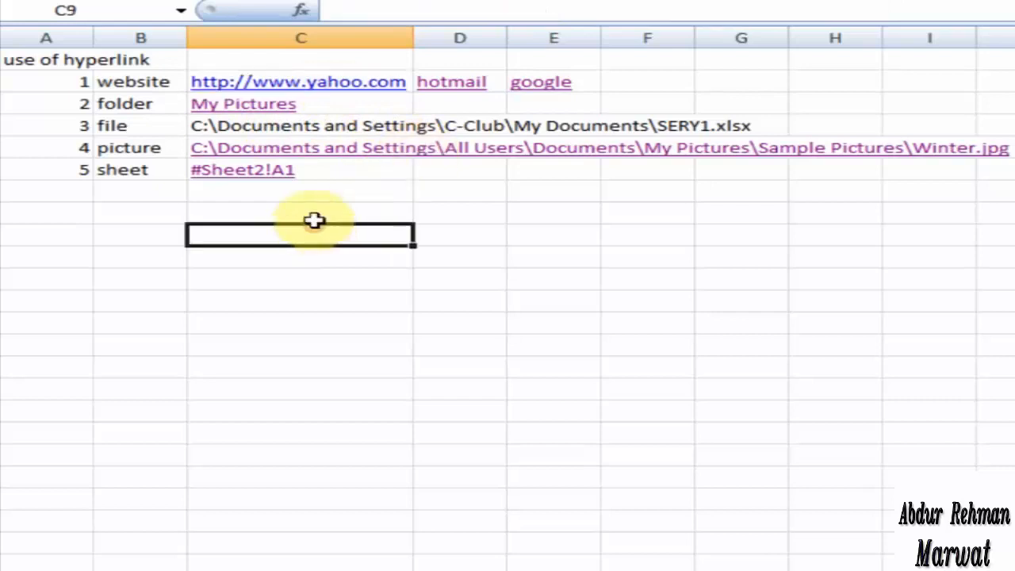
Remove the hyperlinks from the Winter.jpg path in cell C5 and the sheet reference in cell C6
right_click(356, 152)
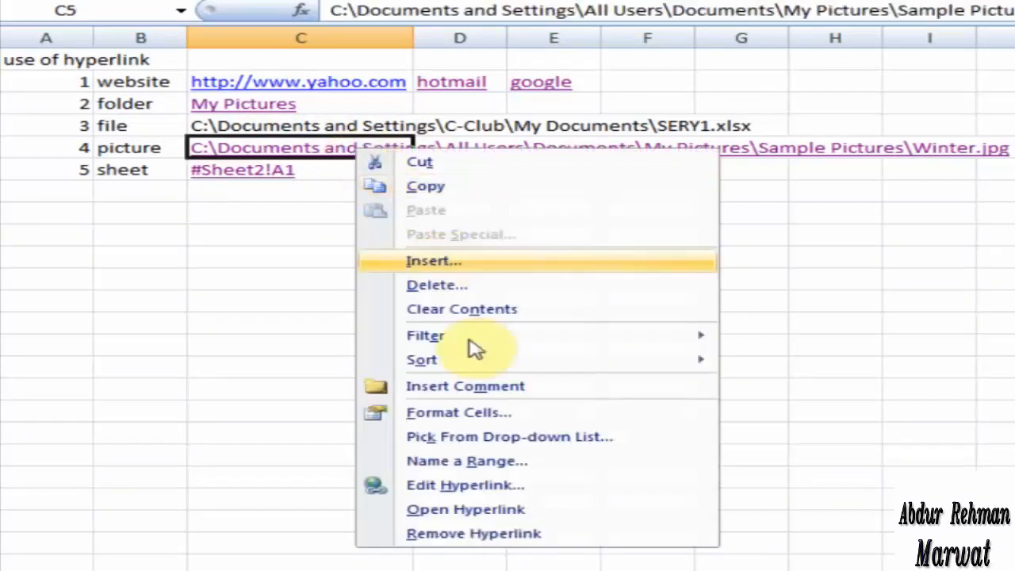
left_click(452, 533)
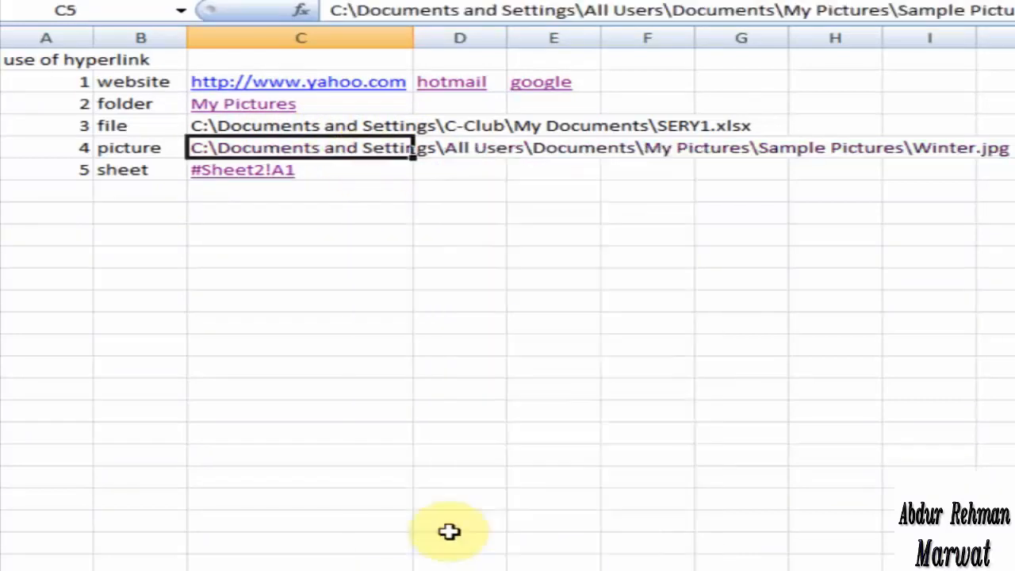
right_click(275, 176)
left_click(362, 553)
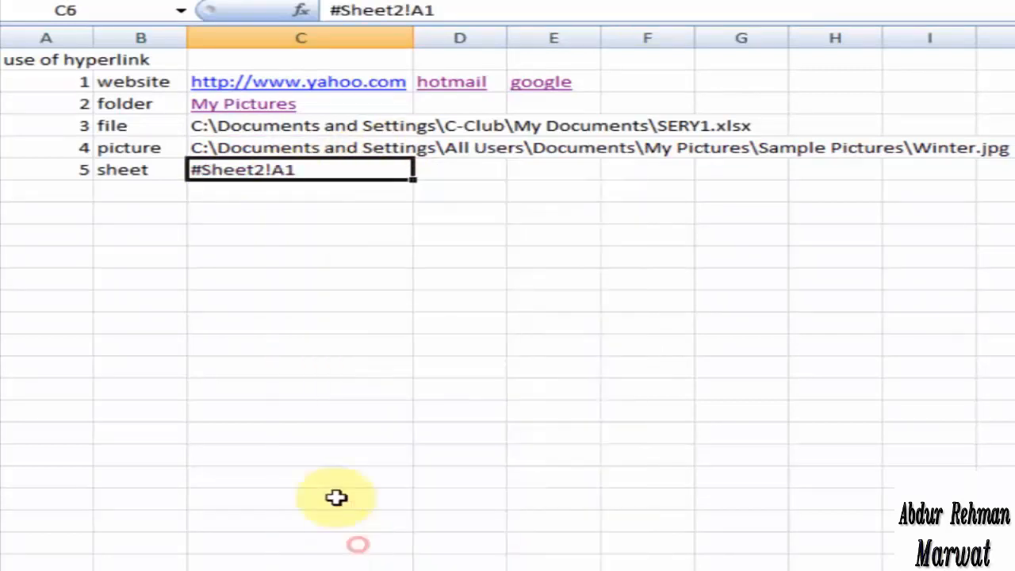
left_click(261, 268)
Try to turn #Sheet2!A1 in cell C6 back into a hyperlink by re-entering its existing text
left_click(230, 168)
double_click(230, 168)
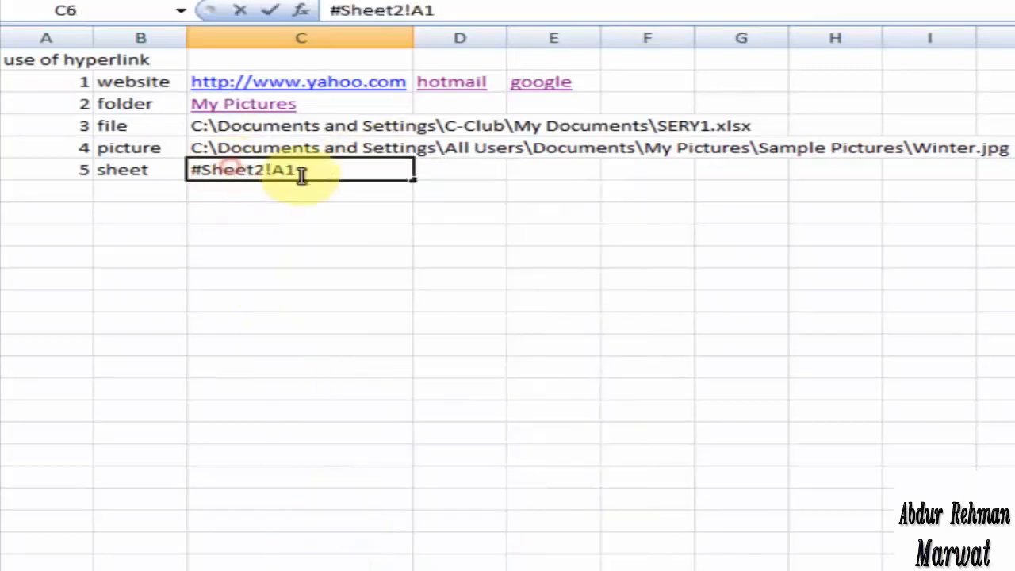
left_click_drag(327, 165, 188, 164)
key("Return")
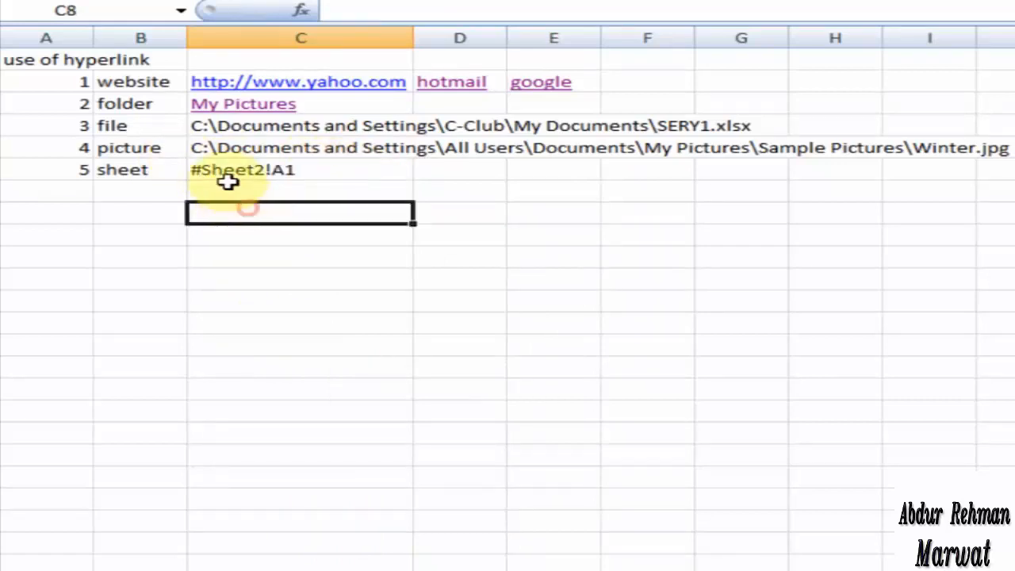
left_click(225, 175)
double_click(267, 163)
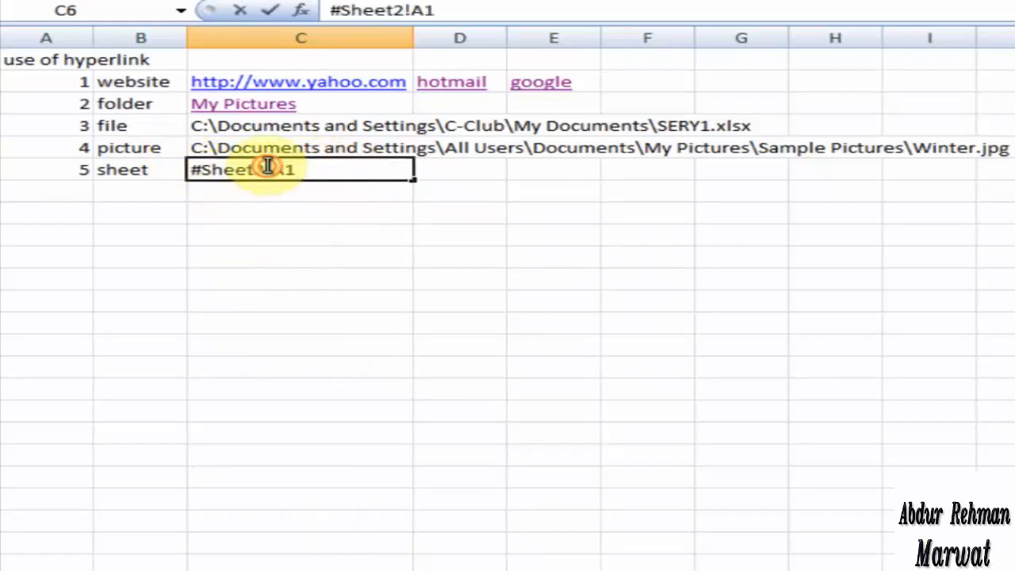